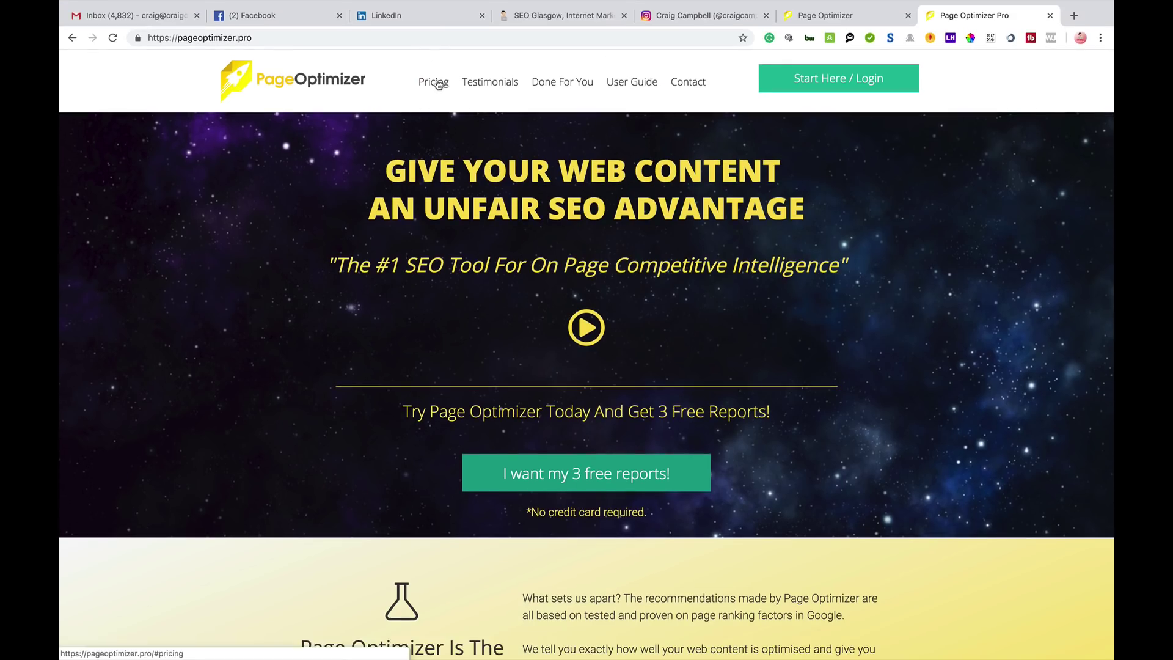
# View the site's pricing plans, then go back to the homepage.
pyautogui.click(438, 83)
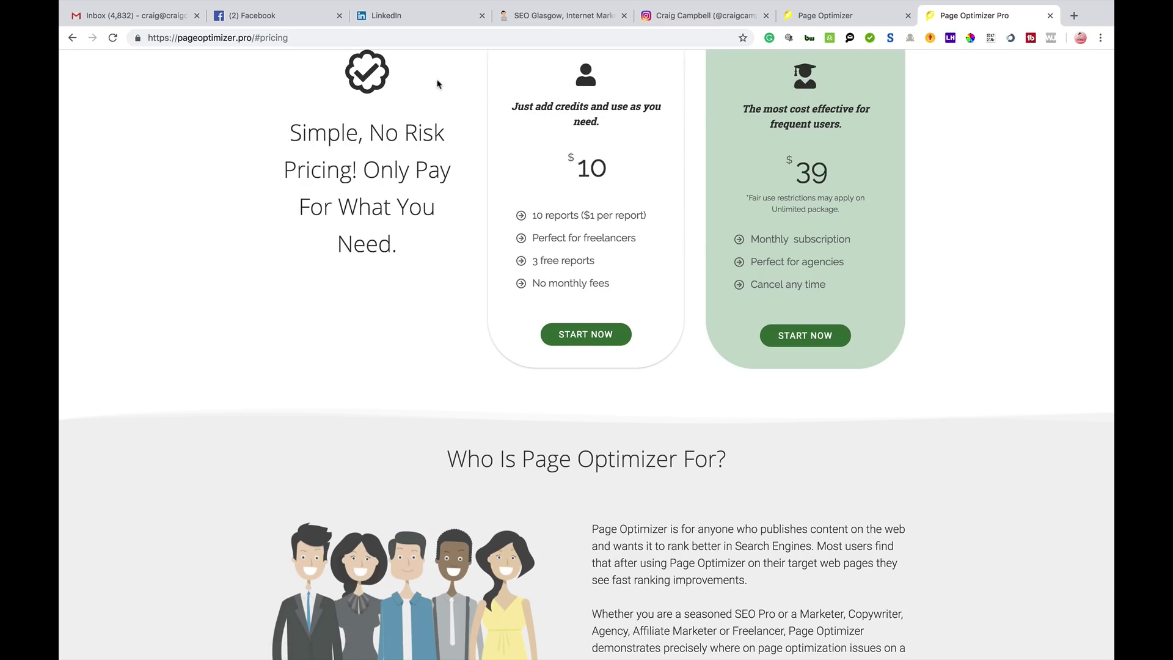
pyautogui.scroll(3, 437, 83)
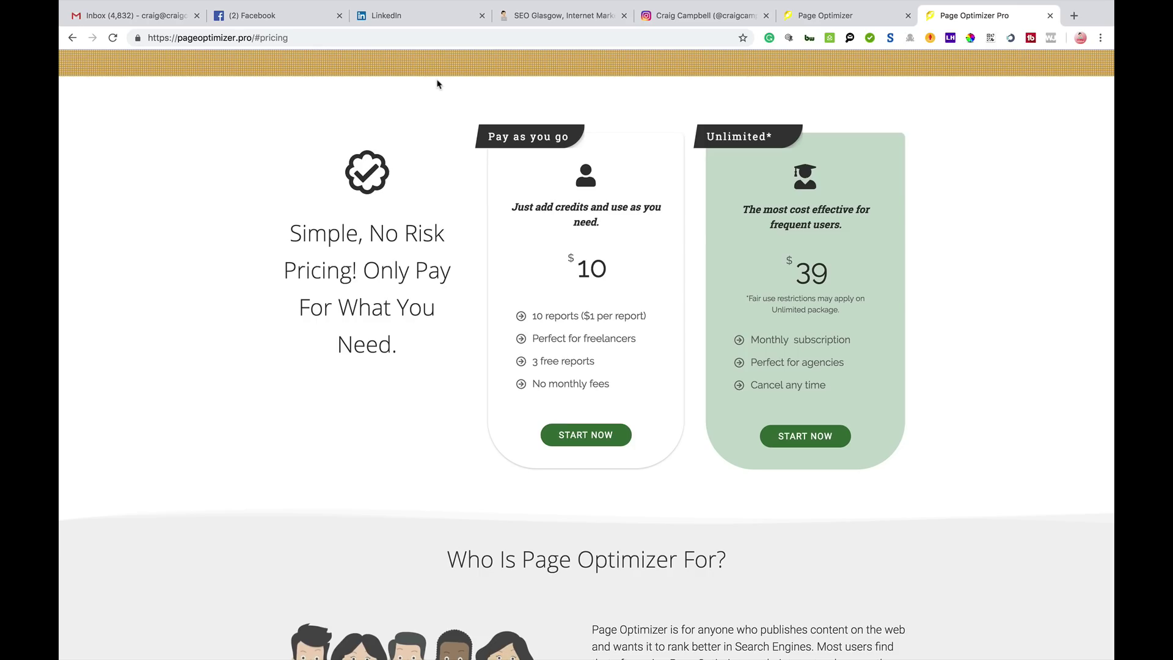
pyautogui.moveTo(777, 4)
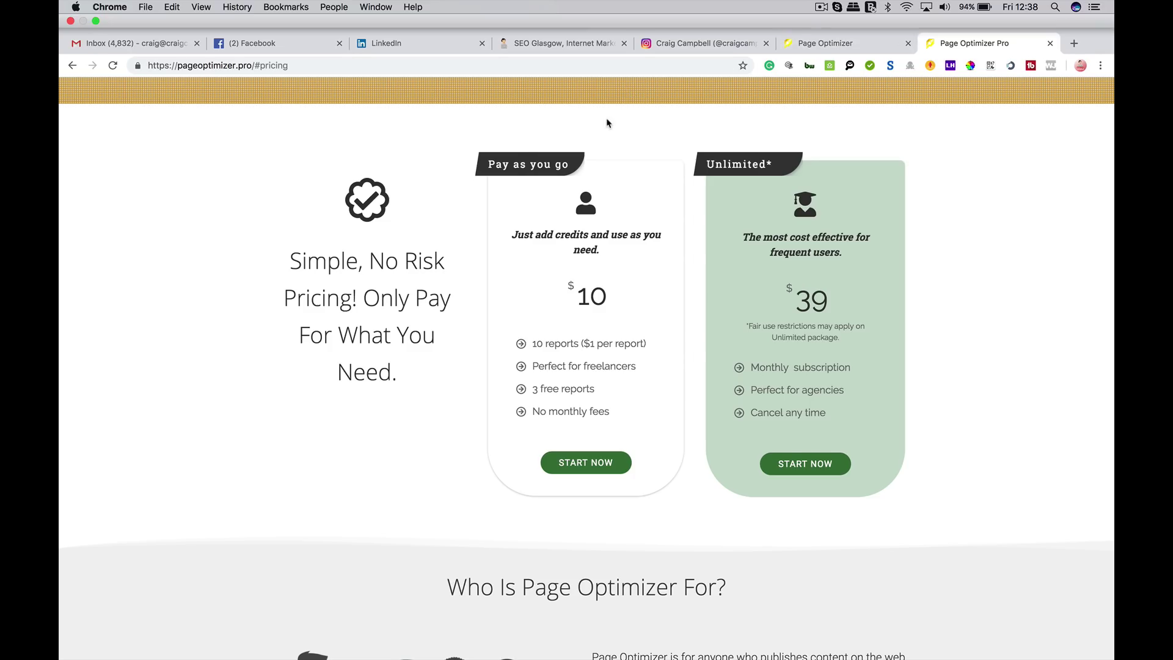
pyautogui.click(73, 38)
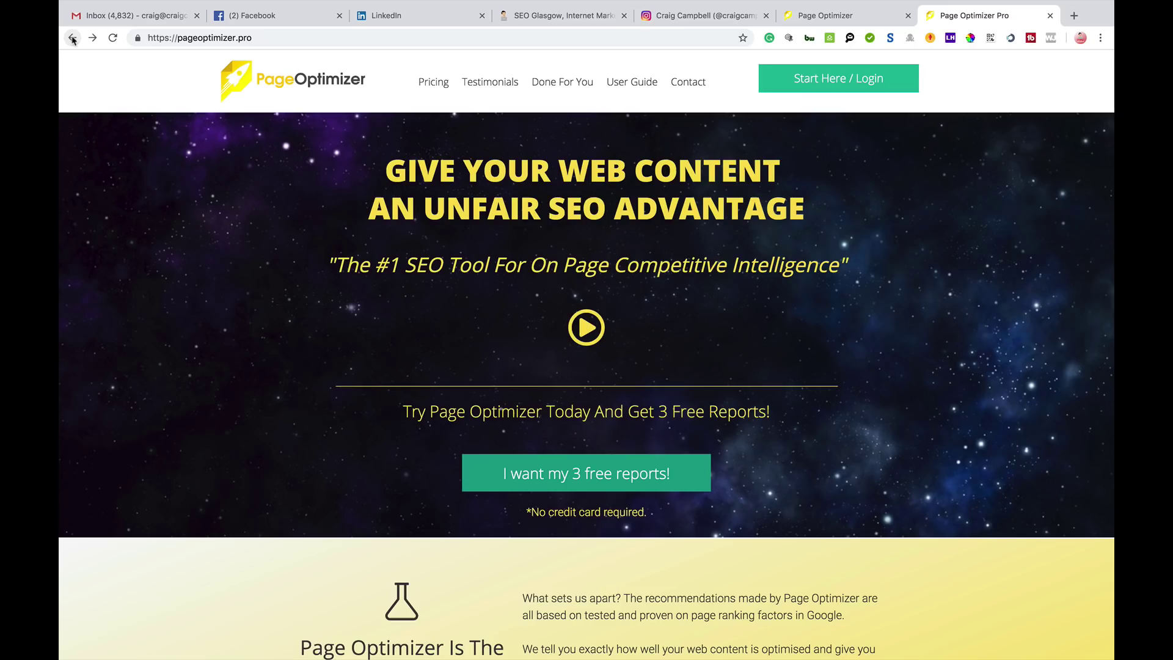
# Jump to the customer testimonials section, then scroll back up to the homepage hero.
pyautogui.click(508, 86)
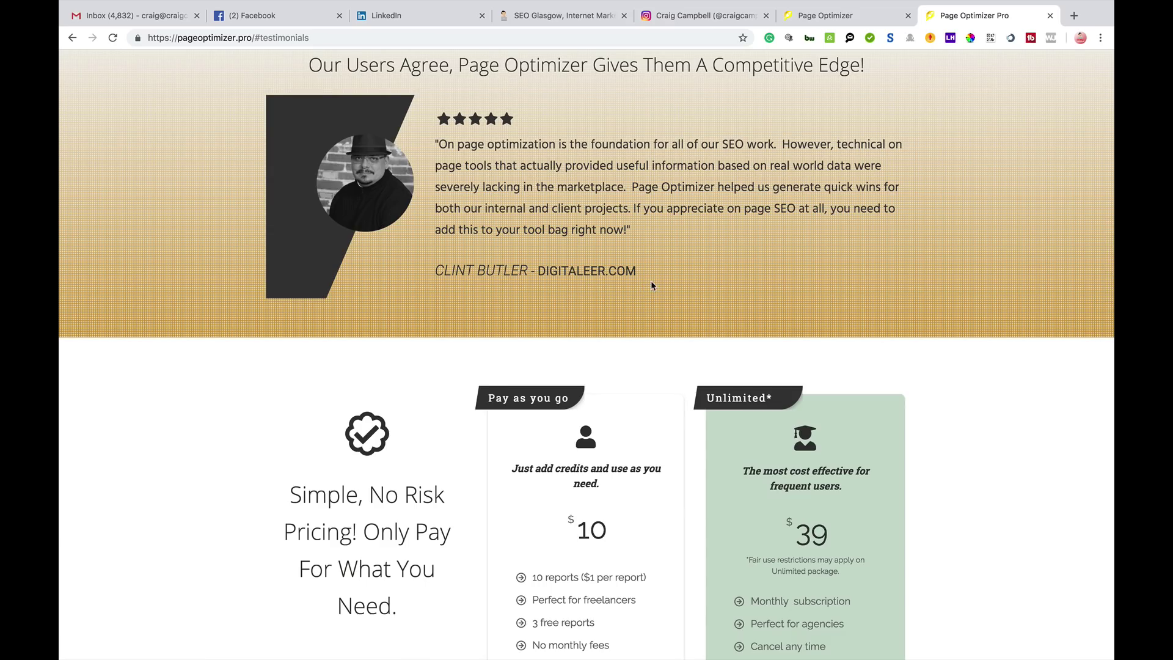
pyautogui.moveTo(650, 285); pyautogui.dragTo(642, 440)
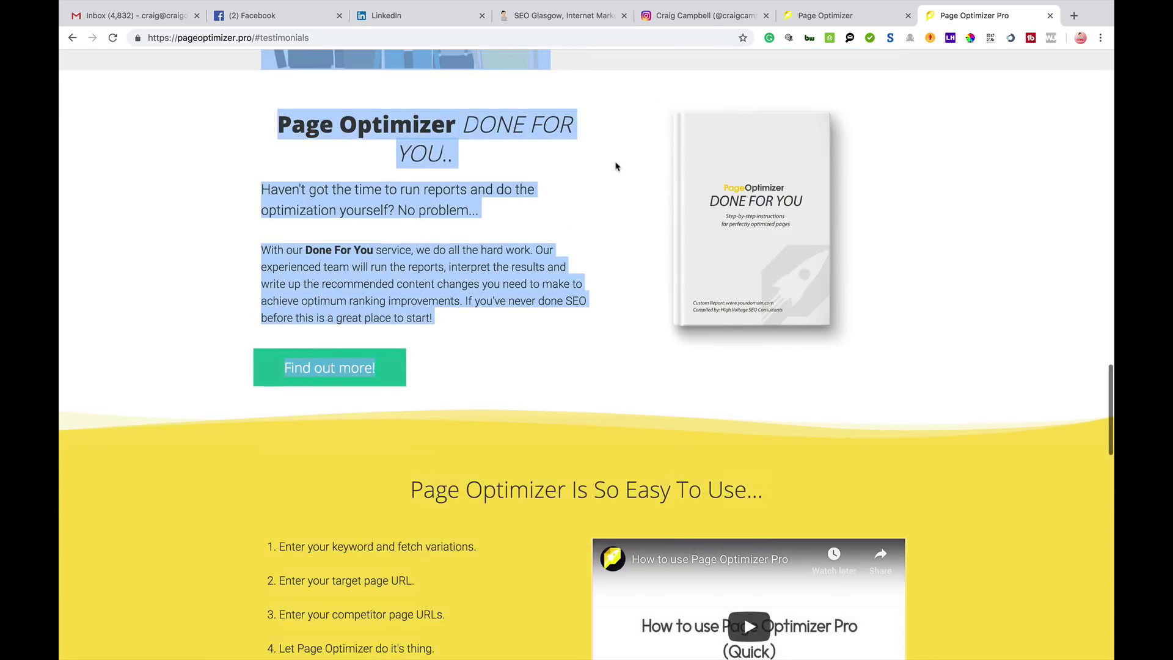
pyautogui.scroll(20, 615, 165)
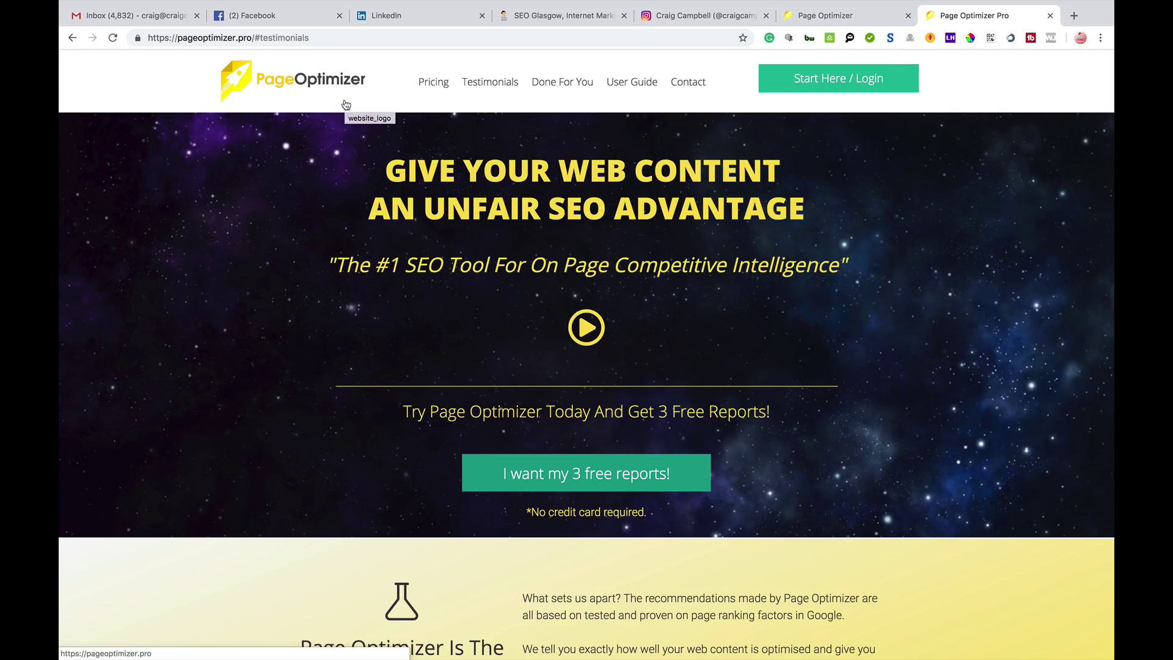
# Switch to the Page Optimizer app and view the project's pages, home and Scrapebox Tutorial.
pyautogui.click(826, 44)
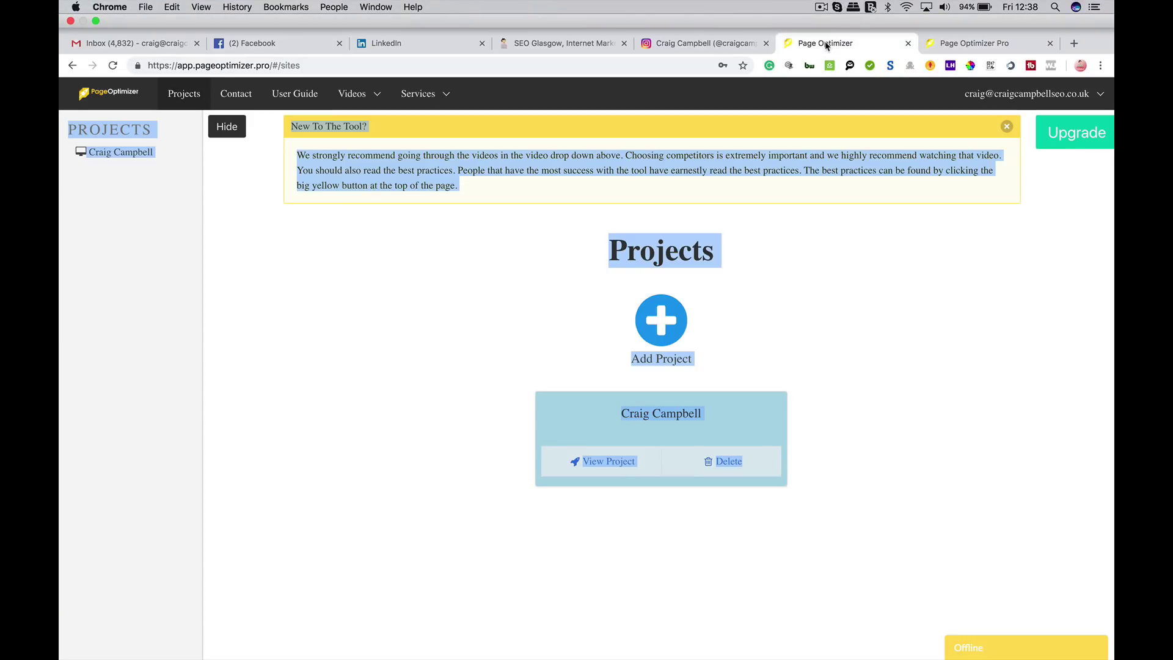
pyautogui.click(376, 328)
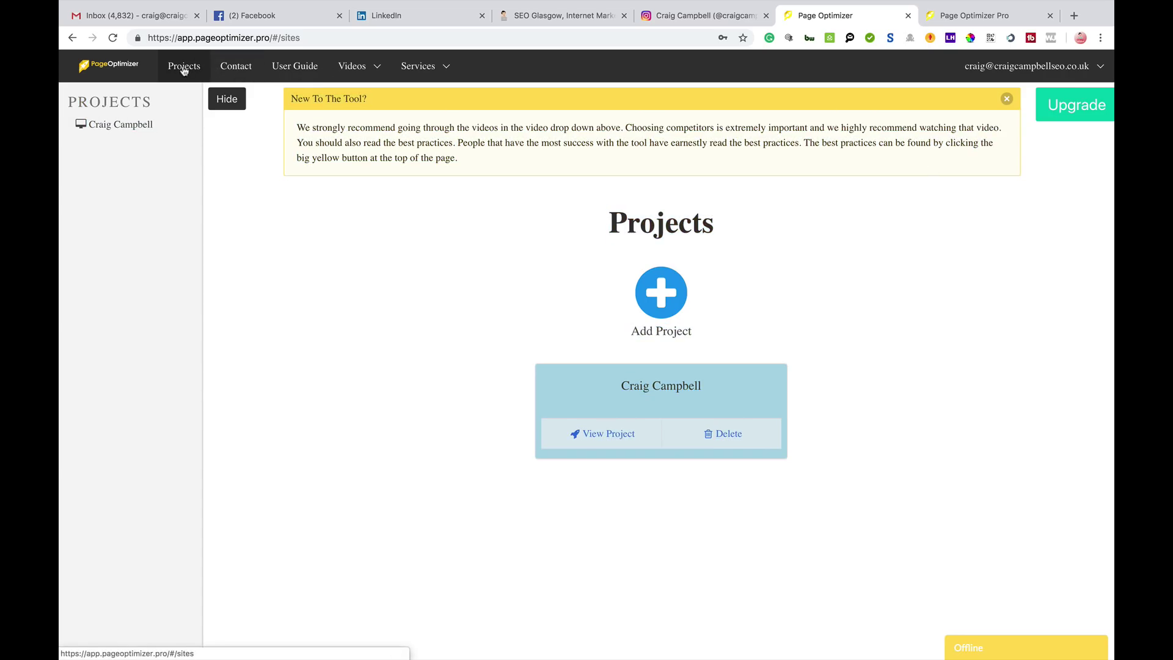
pyautogui.click(378, 67)
pyautogui.click(605, 438)
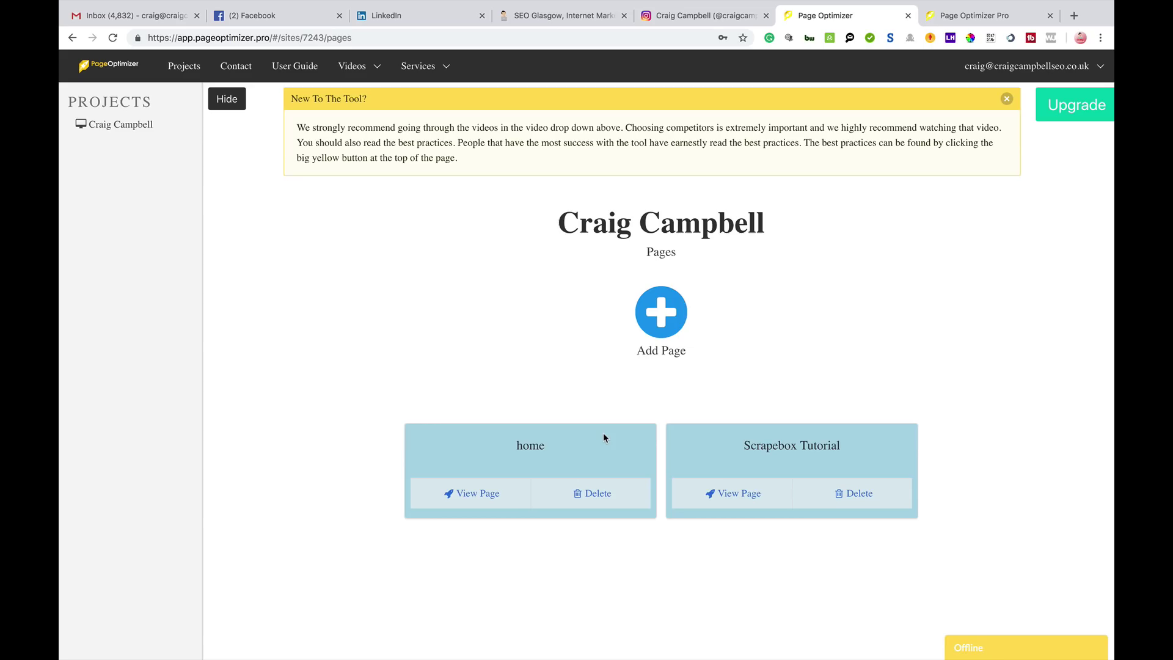
pyautogui.moveTo(584, 1)
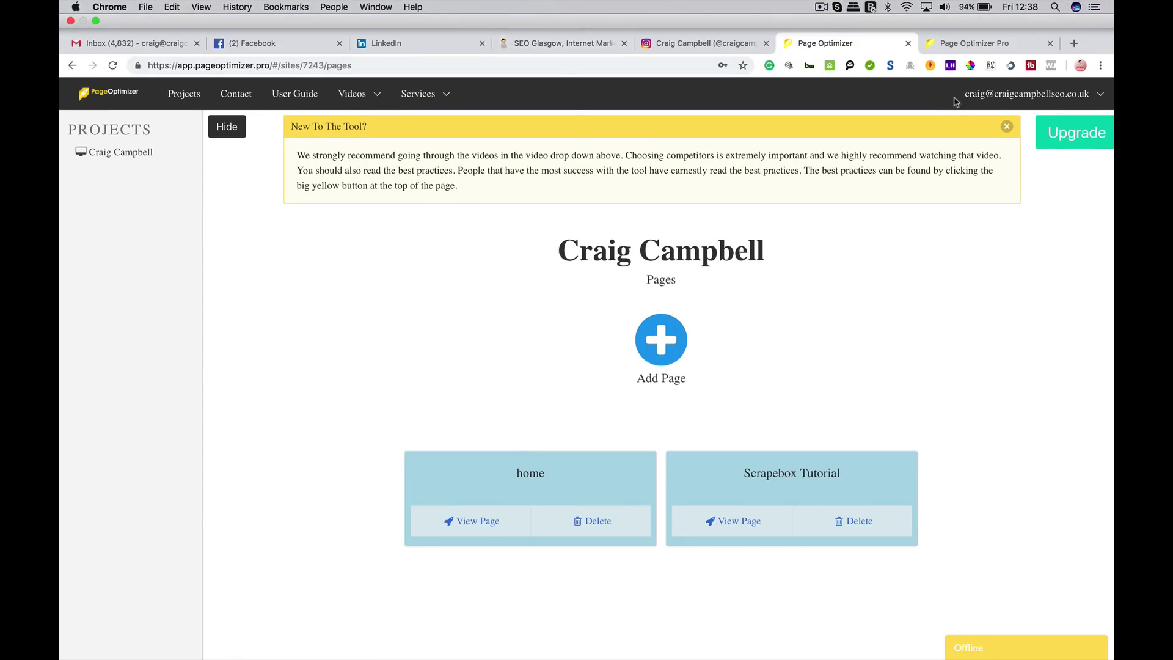
# Search 'scrapebox tutorial' on Google in a new tab and check the video results.
pyautogui.click(1073, 42)
pyautogui.write('s')
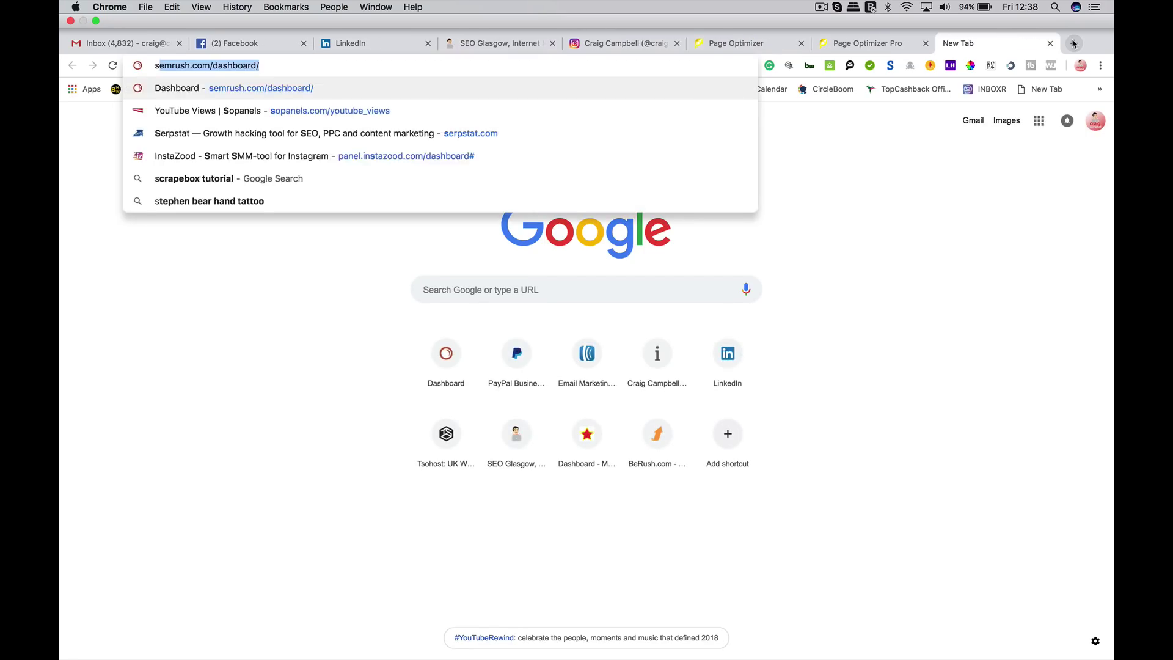
pyautogui.write('crapebox tutorial')
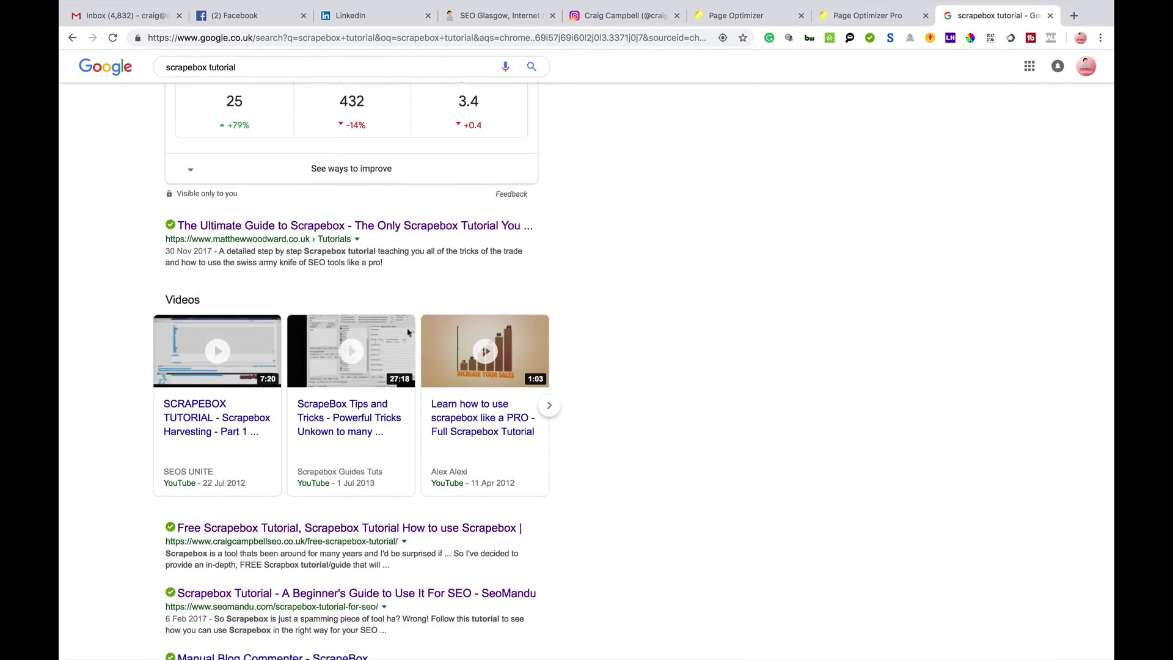
pyautogui.click(438, 530)
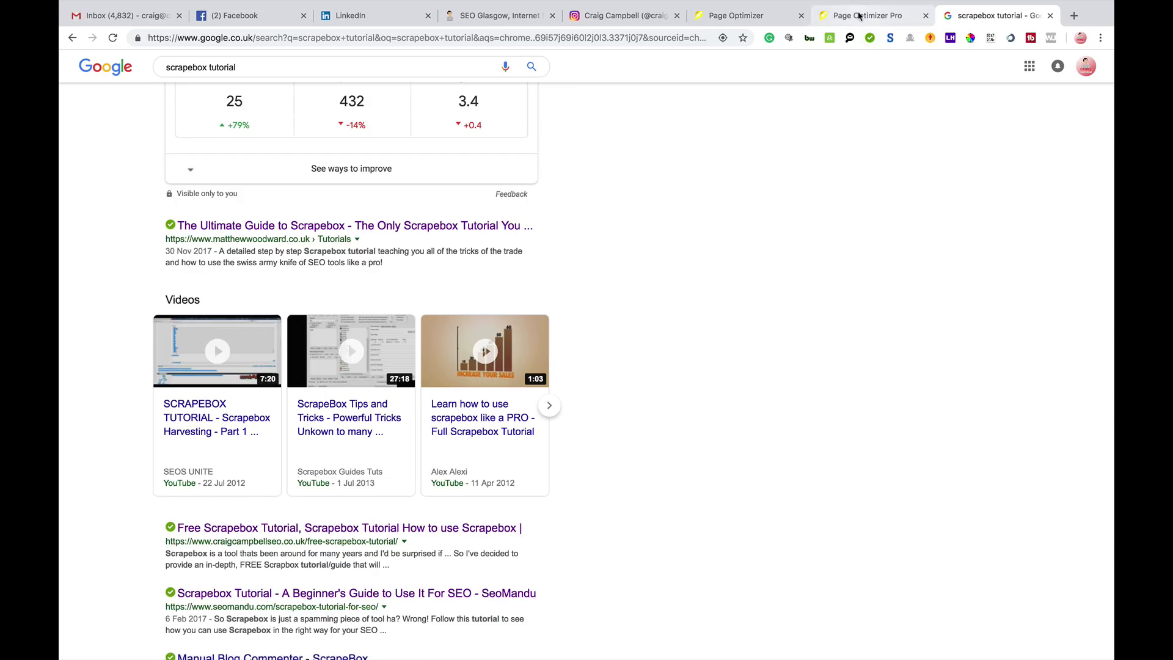
pyautogui.click(859, 16)
# Open the Scrapebox Tutorial page's 31.50% run and view its exact-keyword recommendations.
pyautogui.click(751, 15)
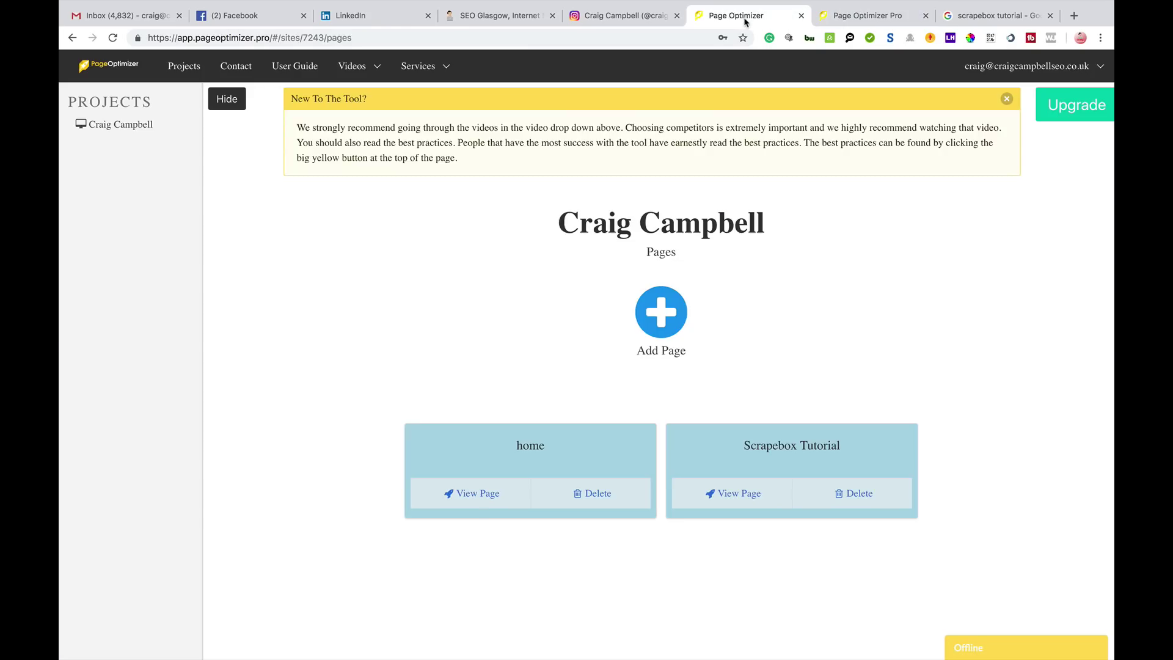
pyautogui.click(749, 499)
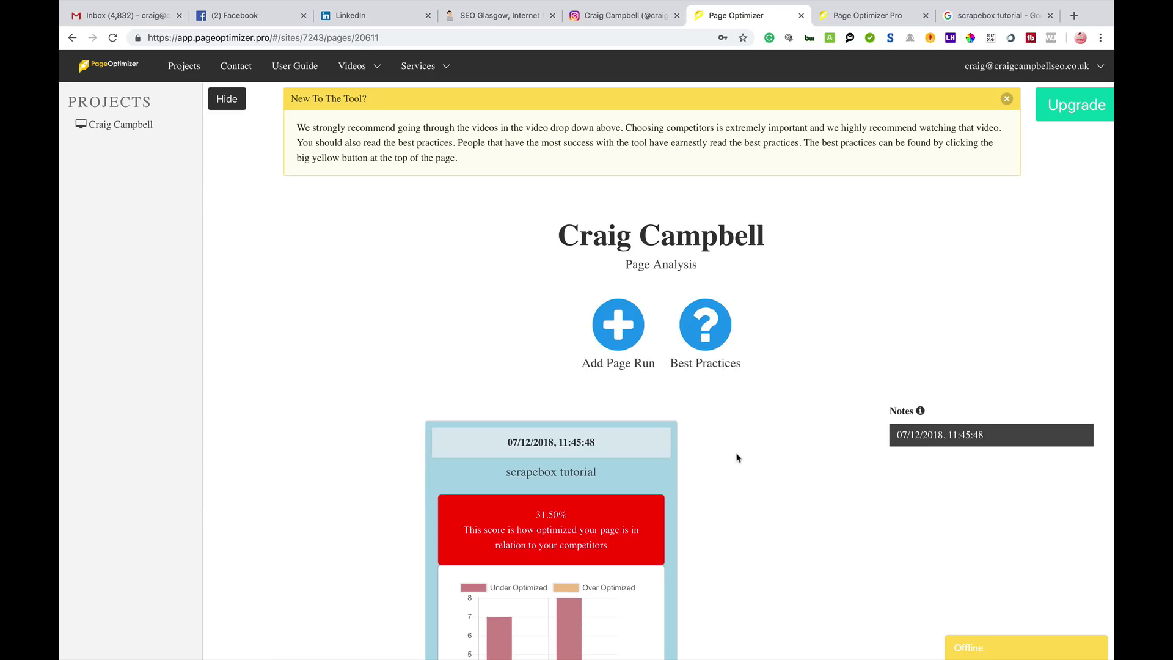
pyautogui.scroll(-5, 718, 450)
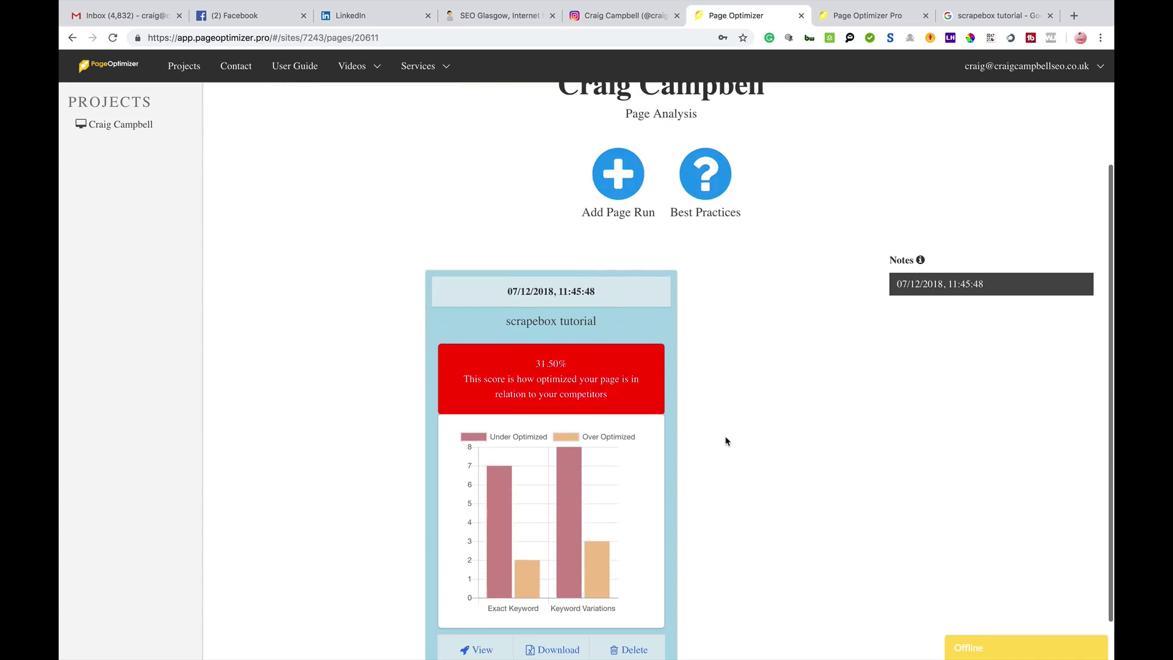
pyautogui.scroll(-1, 727, 441)
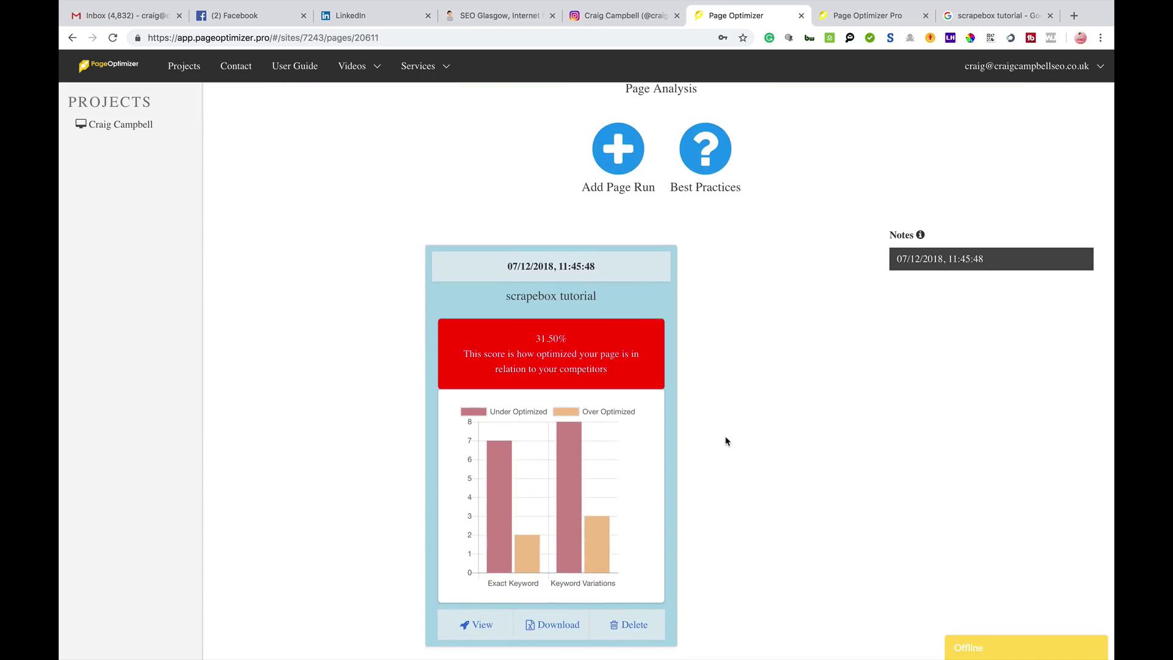
pyautogui.scroll(-1, 726, 441)
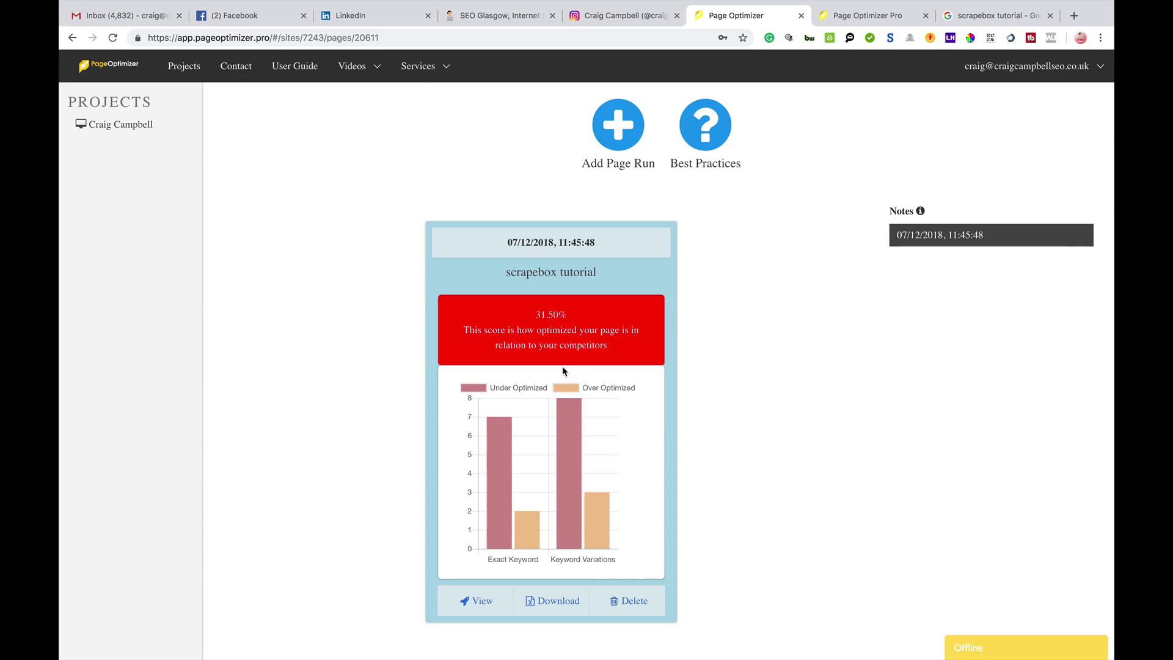
pyautogui.click(482, 603)
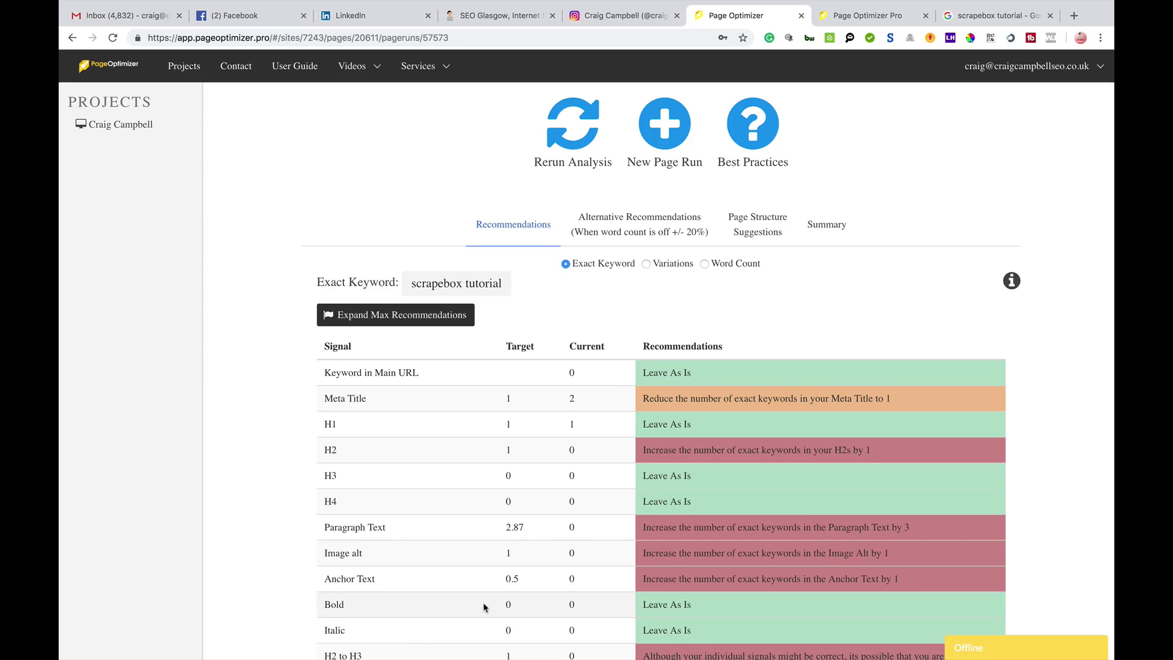
# Check the Variations and Word Count figures, then return to the 31.50% run card.
pyautogui.scroll(-3, 483, 606)
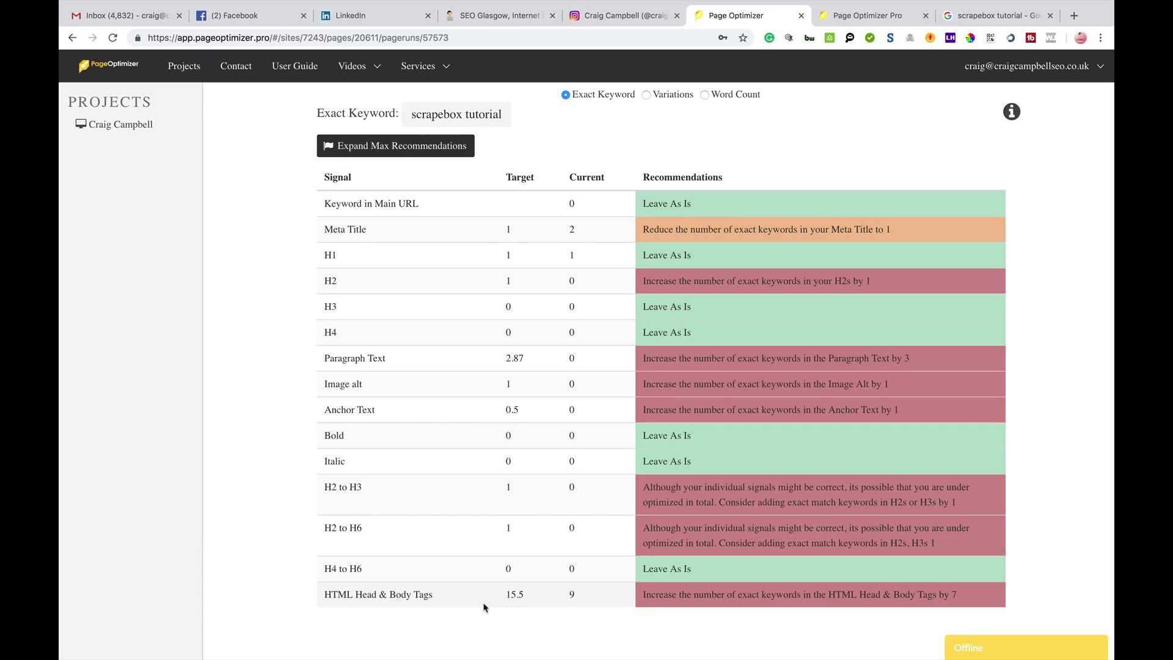
pyautogui.click(646, 96)
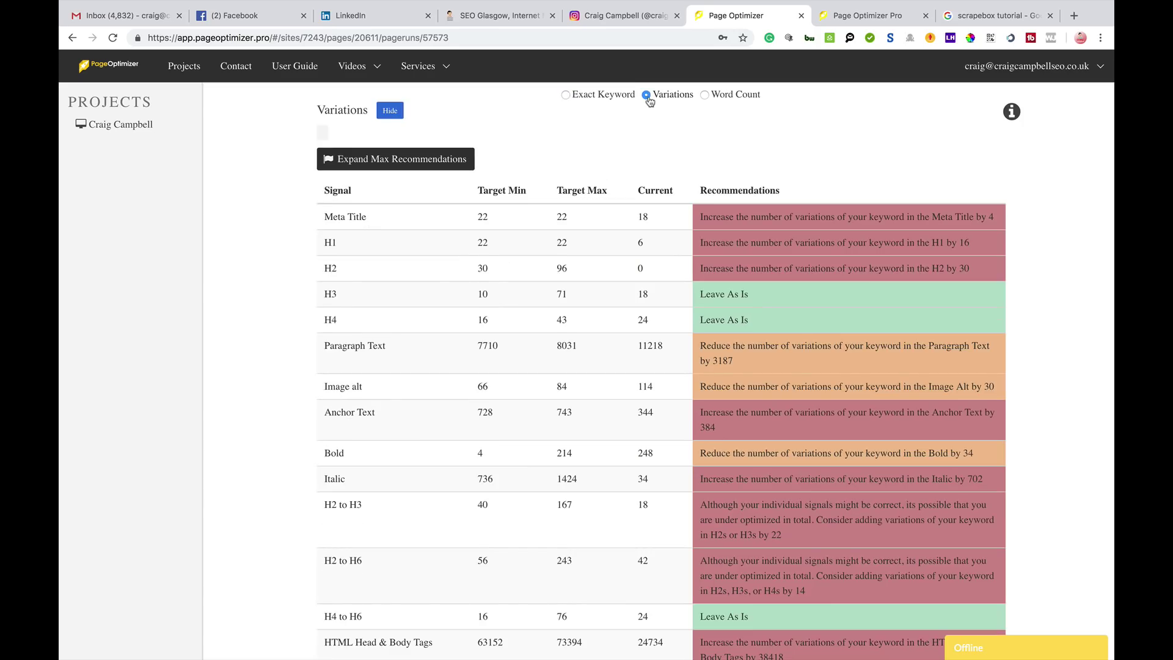
pyautogui.click(705, 96)
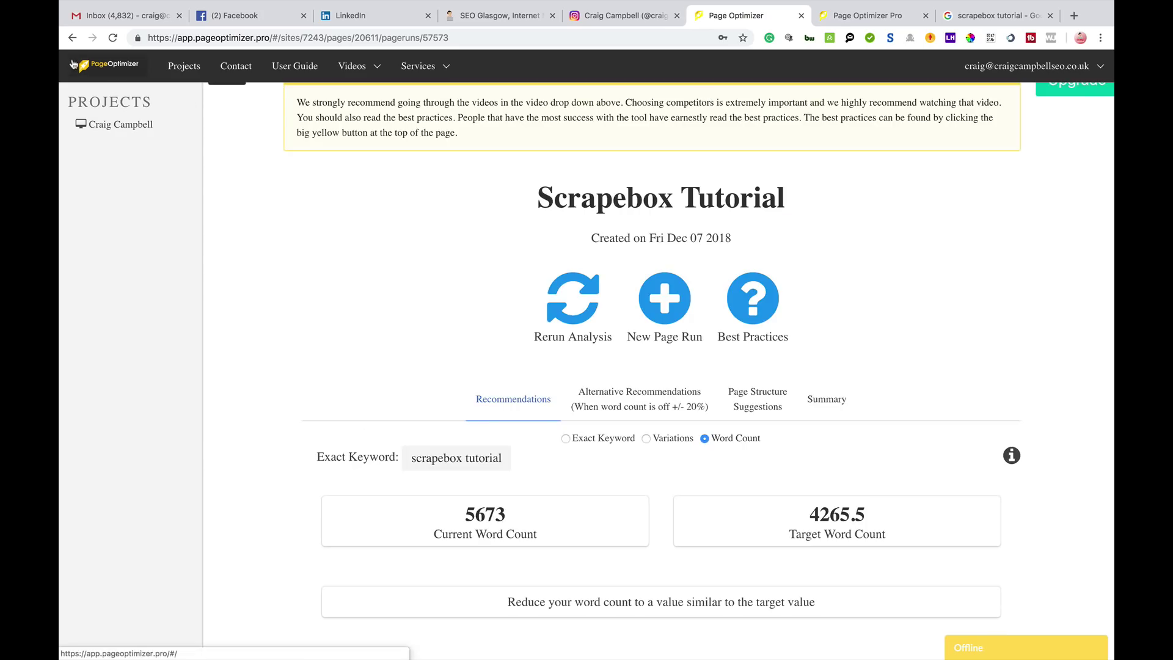
pyautogui.click(72, 37)
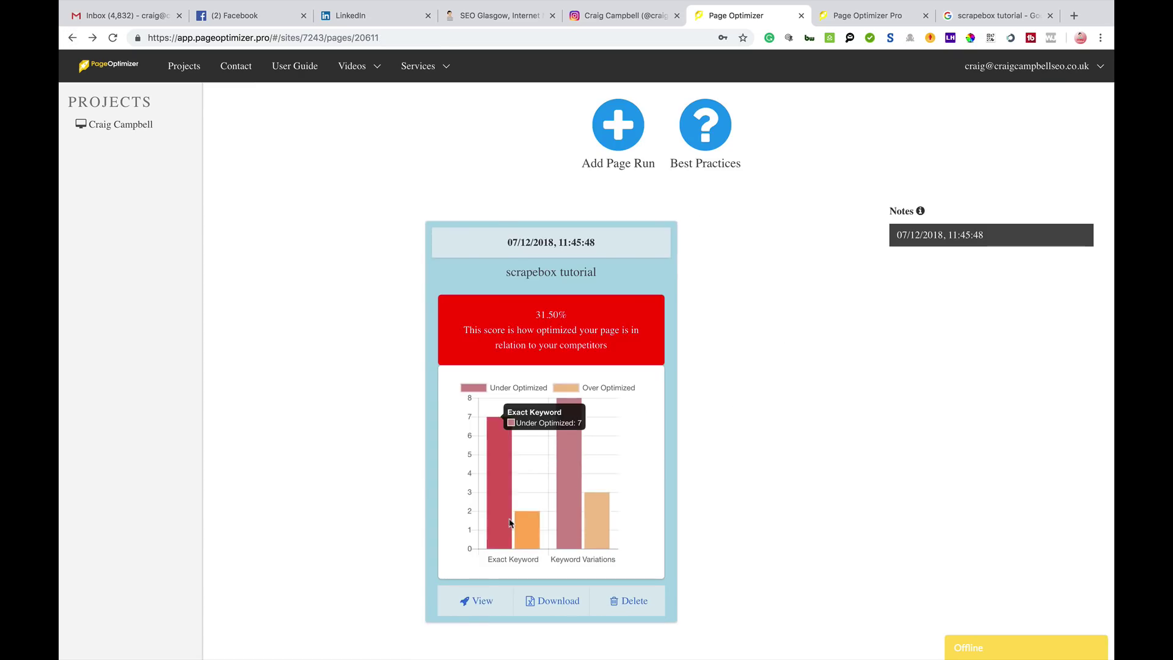
# Reopen the run's recommendations and highlight the Variations table, e.g. H2 target 30–96, current 0.
pyautogui.click(483, 610)
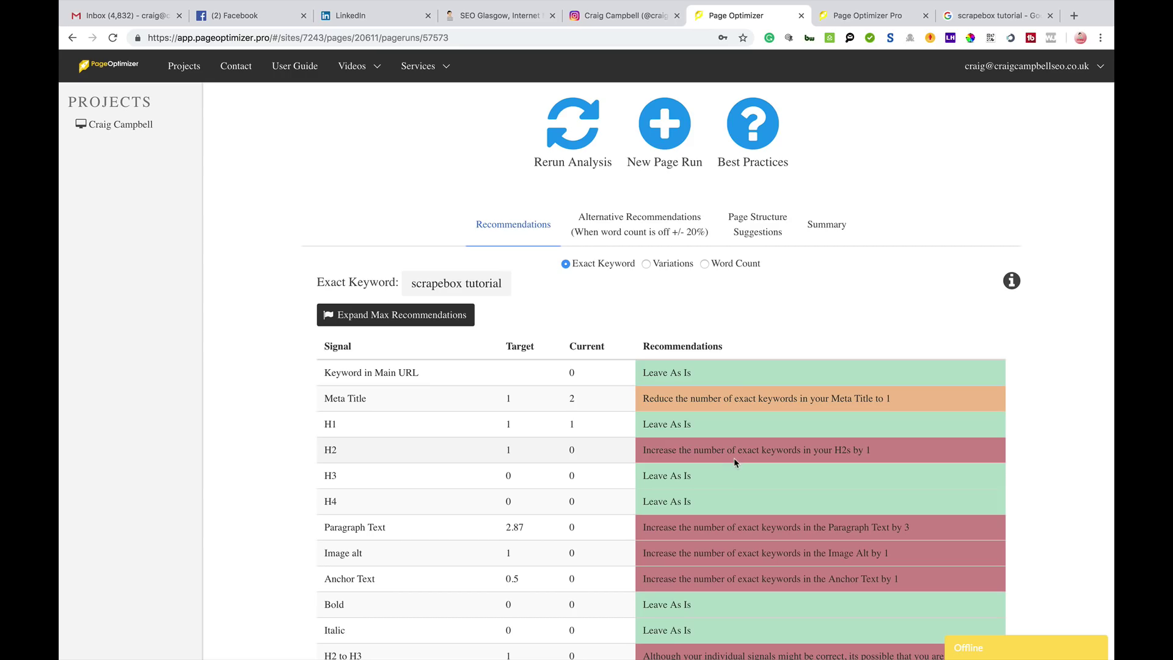
pyautogui.moveTo(738, 448); pyautogui.dragTo(803, 347)
pyautogui.scroll(-3, 690, 633)
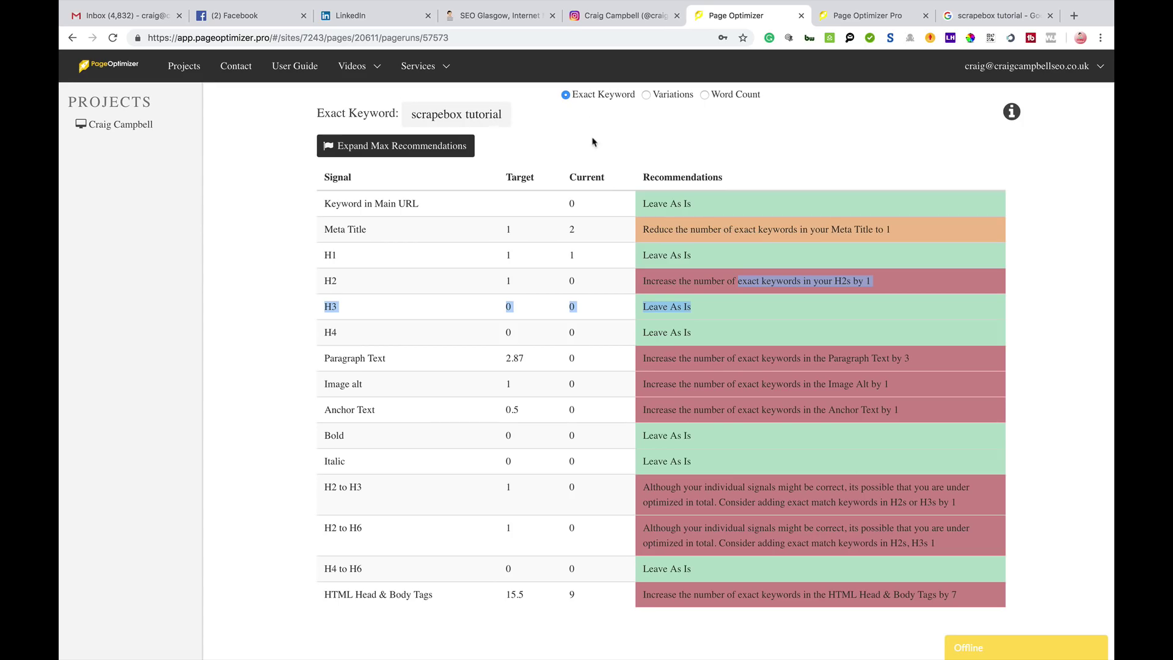
pyautogui.click(646, 95)
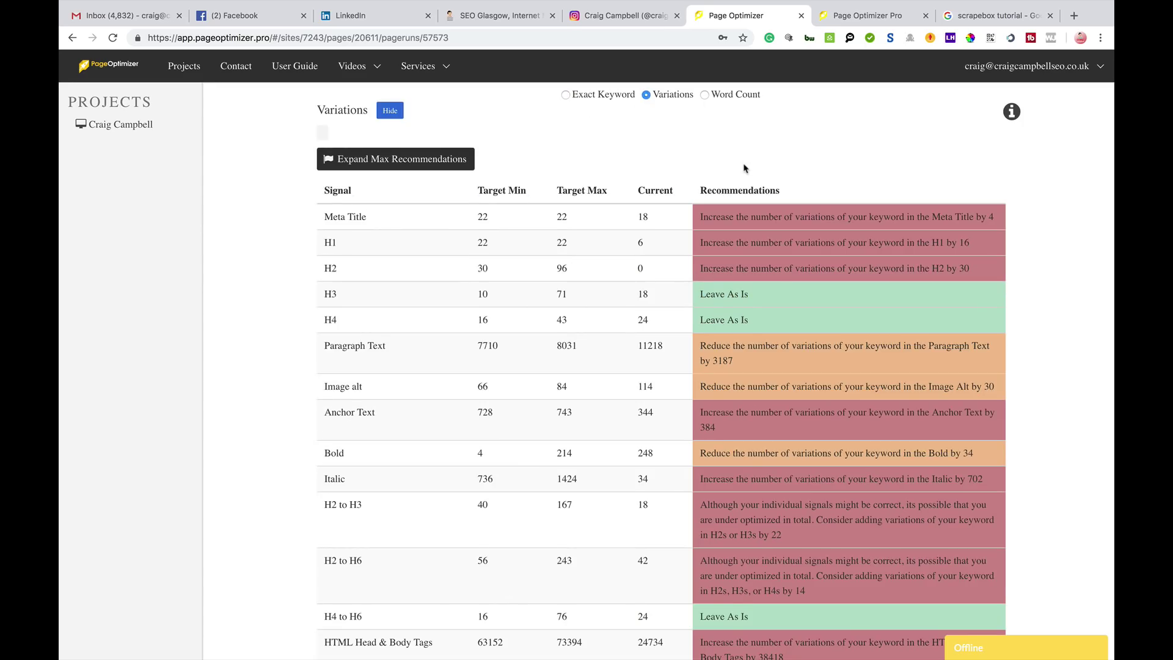
pyautogui.moveTo(746, 168); pyautogui.dragTo(711, 51)
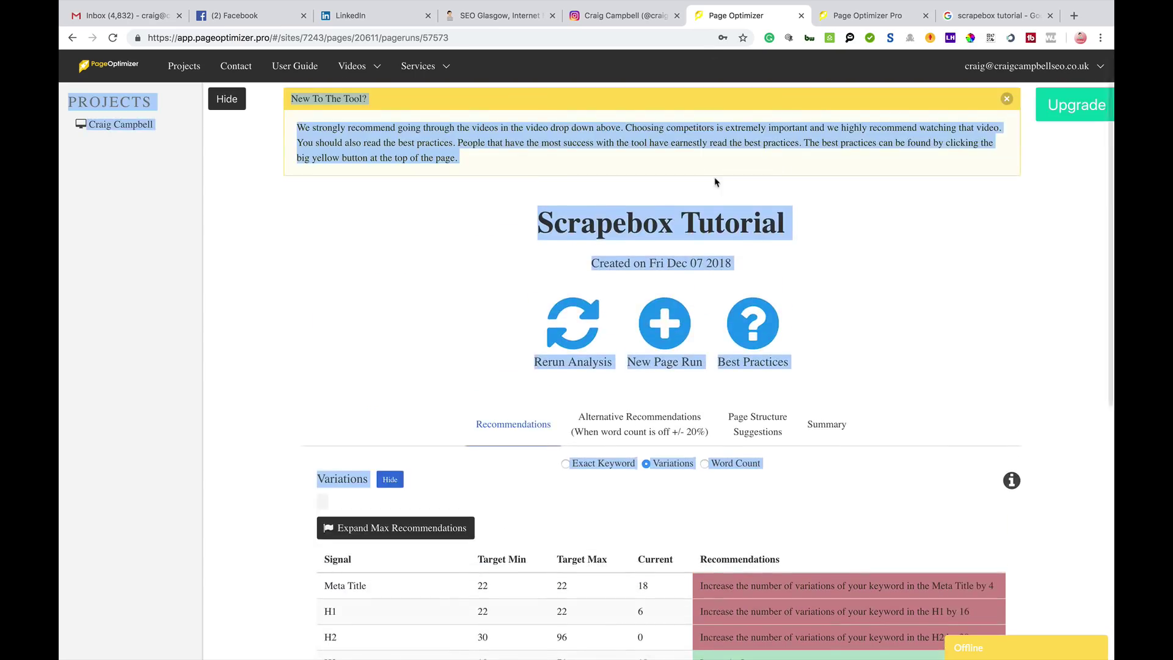
# Show the Word Count comparison and highlight the 4265.5 target against 5673 current words.
pyautogui.click(719, 467)
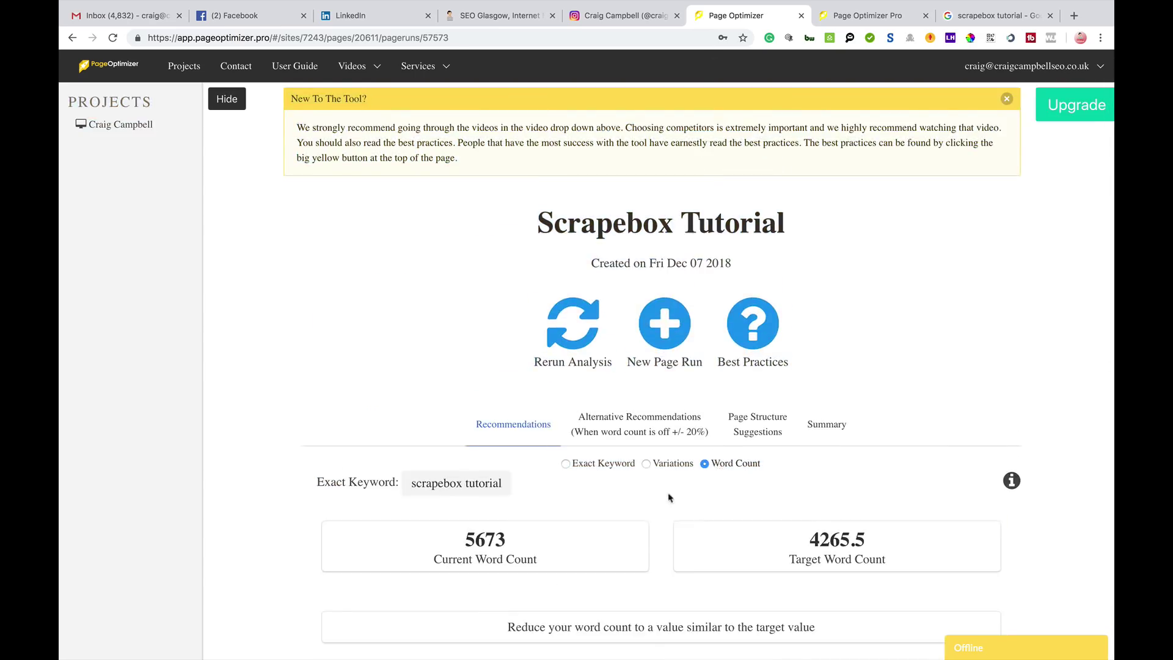
pyautogui.scroll(-1, 643, 496)
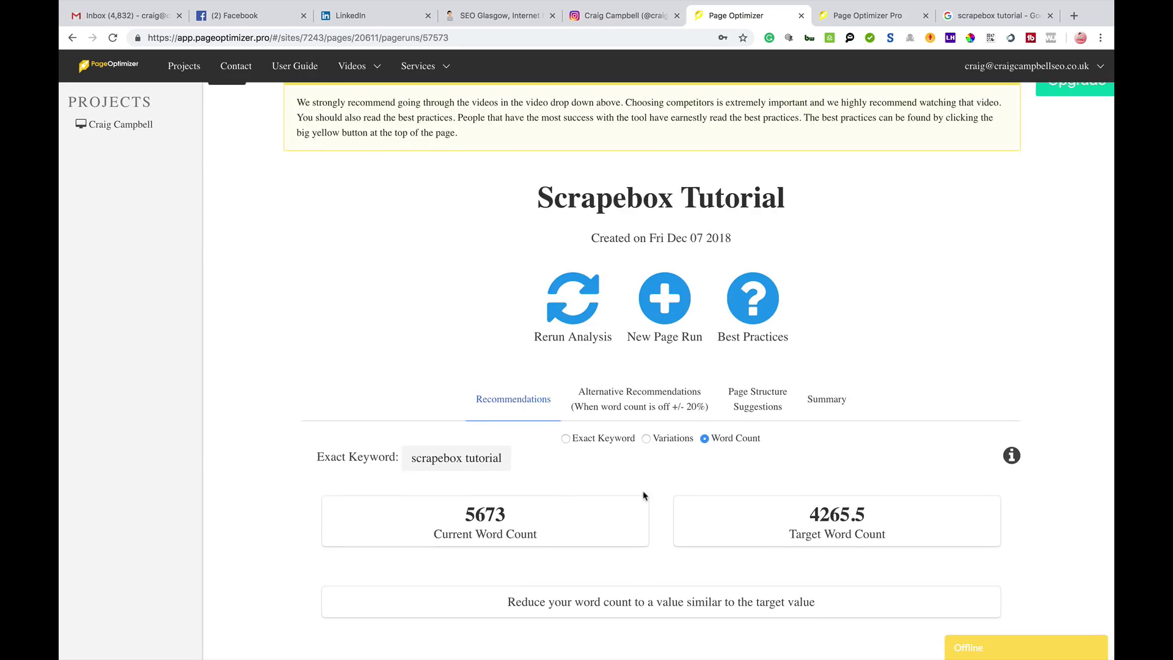
pyautogui.moveTo(659, 512); pyautogui.dragTo(727, 505)
pyautogui.moveTo(883, 517); pyautogui.dragTo(804, 519)
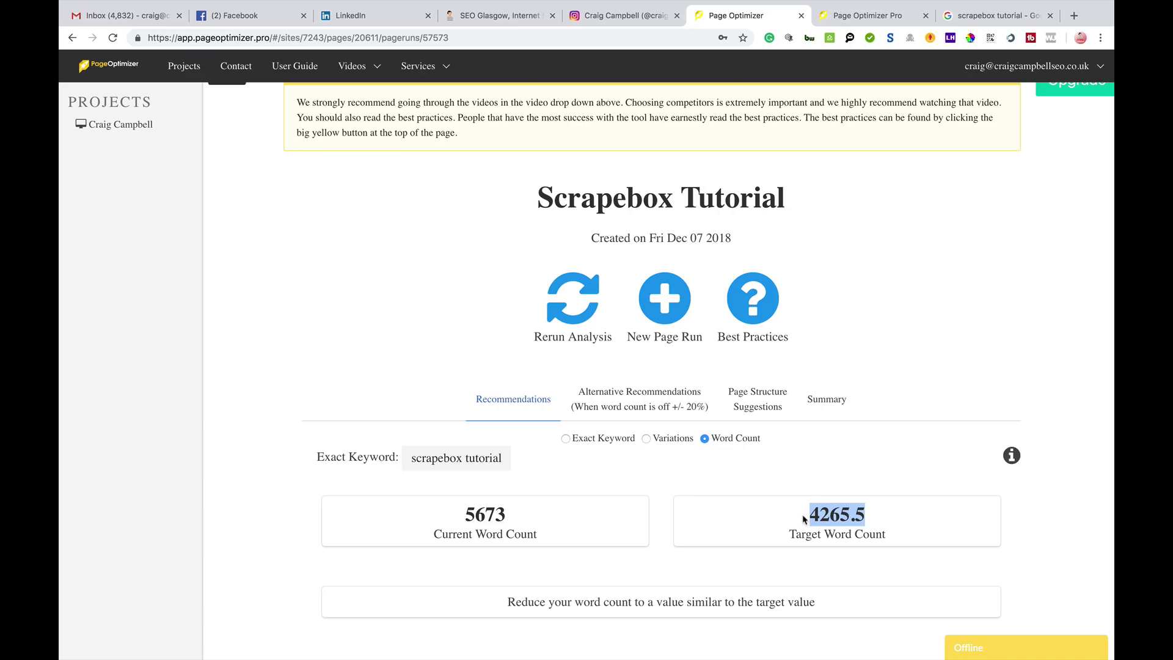
# Return to the Exact Keyword table and highlight its rows, e.g. Paragraph Text target 2.87.
pyautogui.click(571, 444)
pyautogui.click(566, 440)
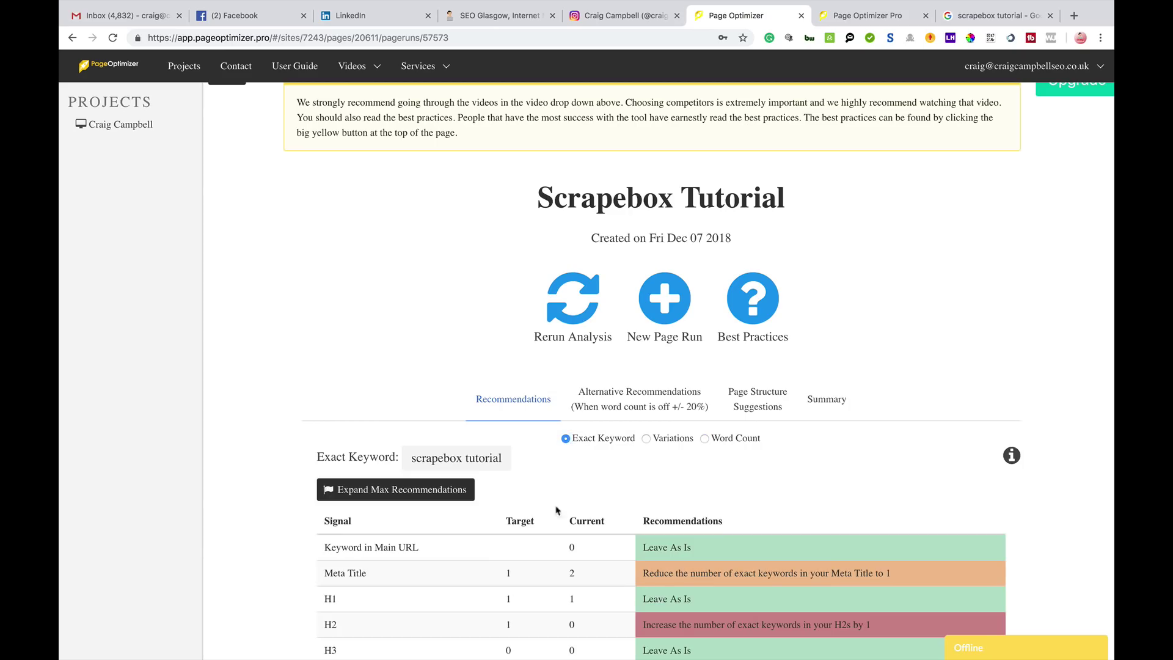
pyautogui.moveTo(558, 511); pyautogui.dragTo(543, 414)
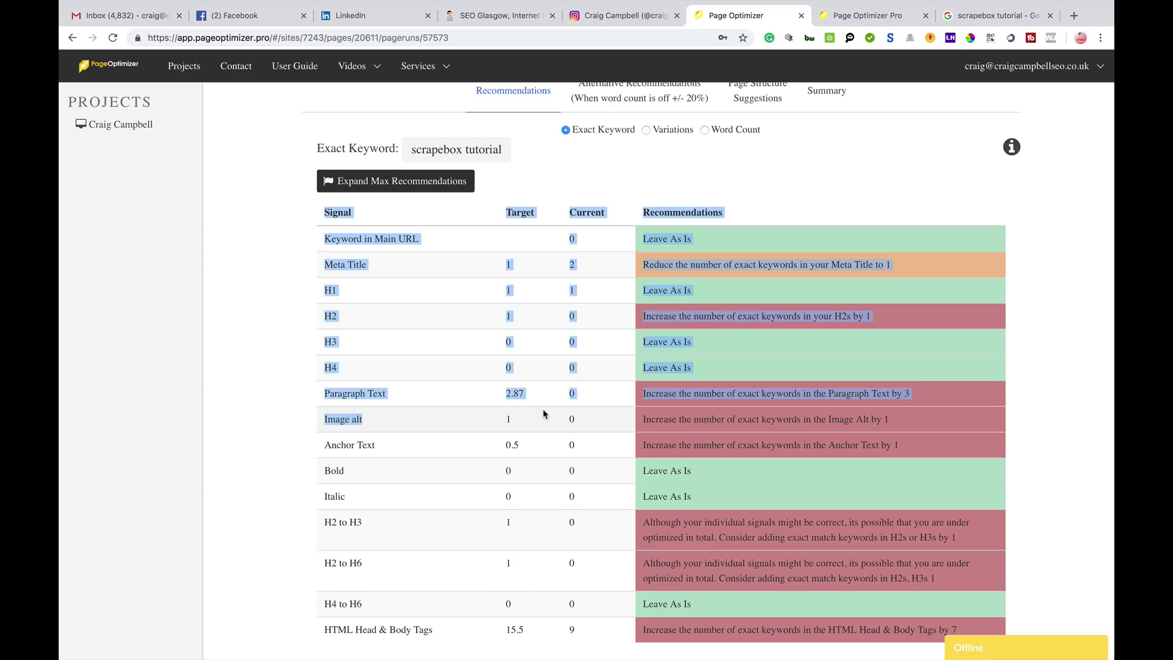
# Fill a new project with the saved name, https, www, and the domain without its path.
pyautogui.click(184, 66)
pyautogui.click(674, 291)
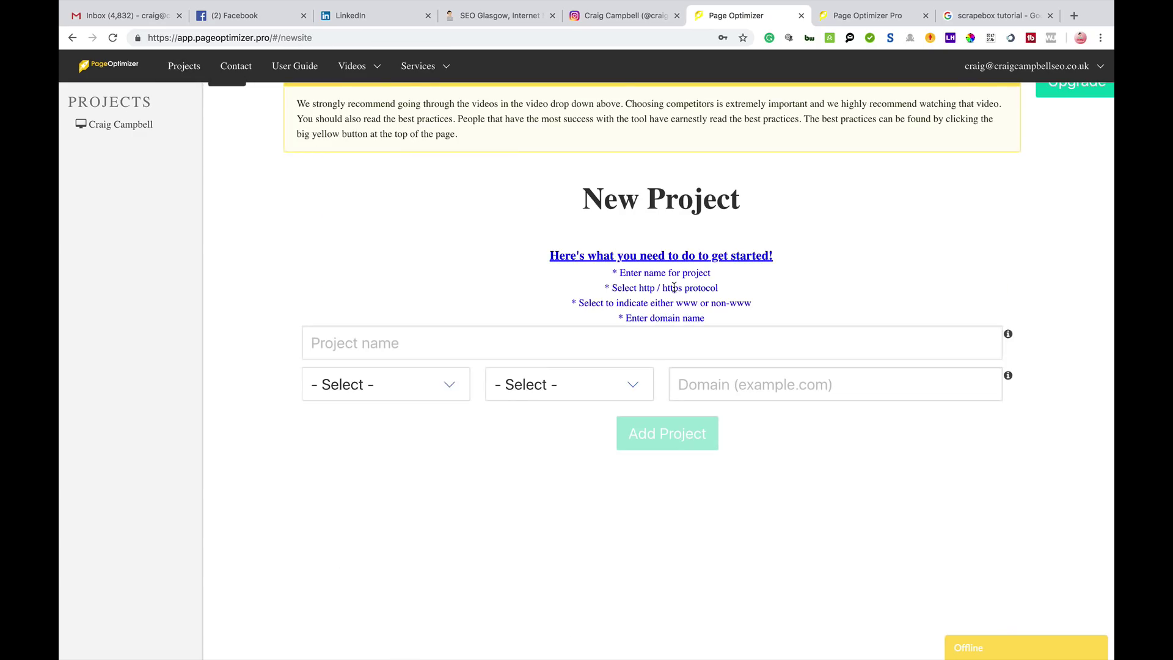
pyautogui.click(424, 329)
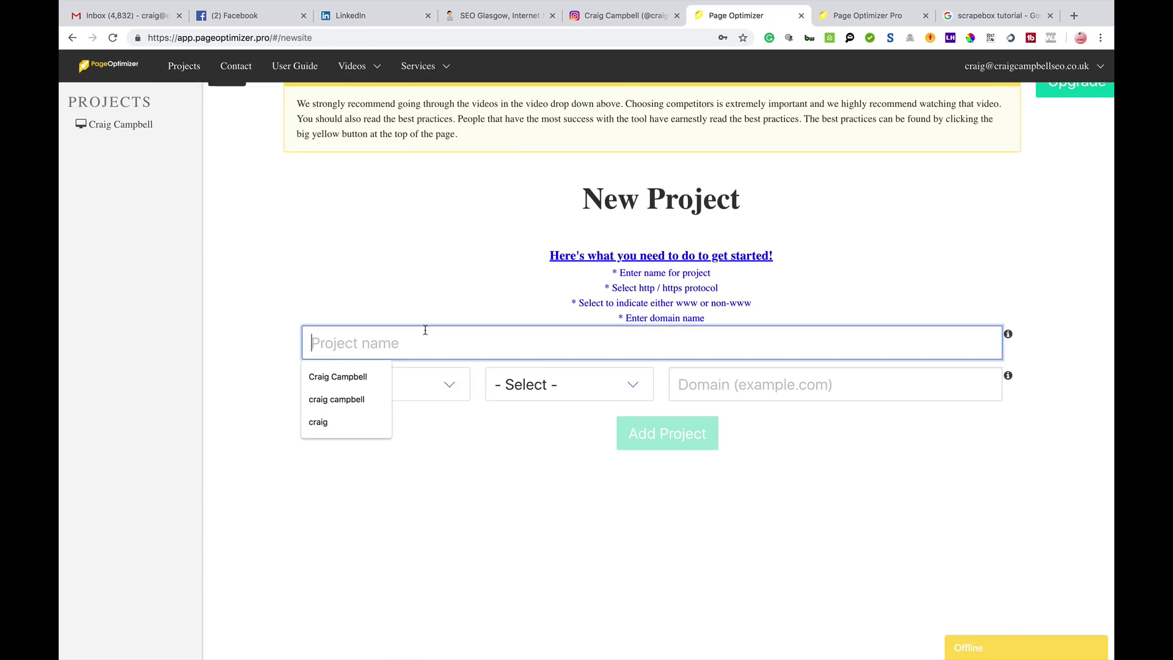
pyautogui.click(366, 374)
pyautogui.click(434, 369)
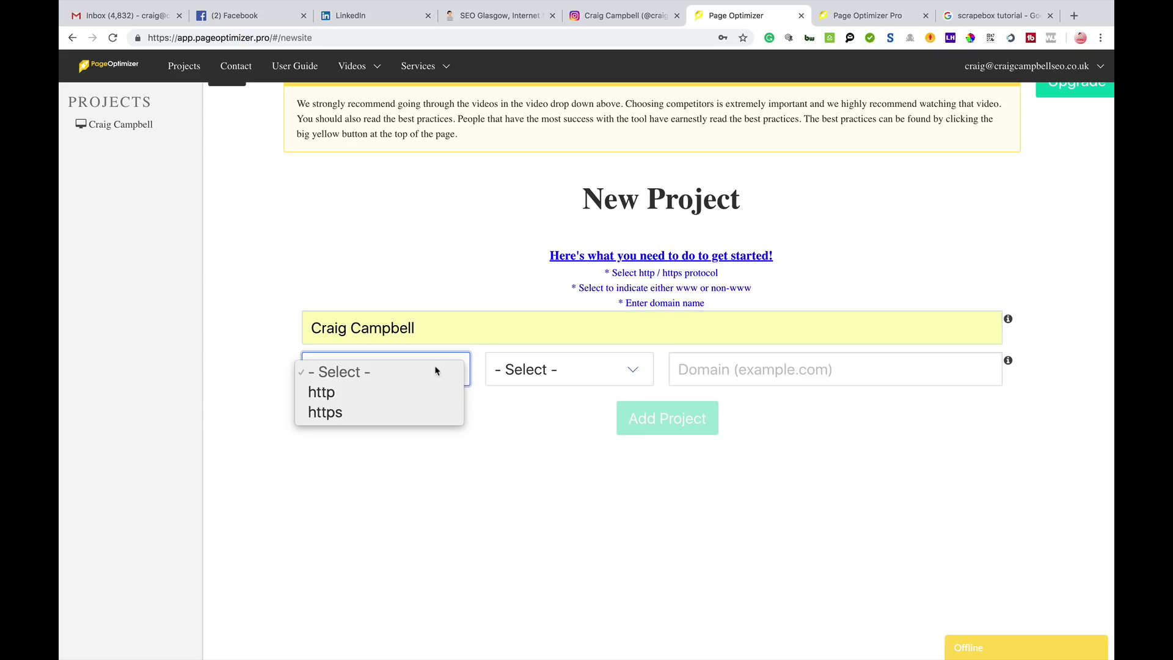
pyautogui.click(419, 411)
pyautogui.click(580, 361)
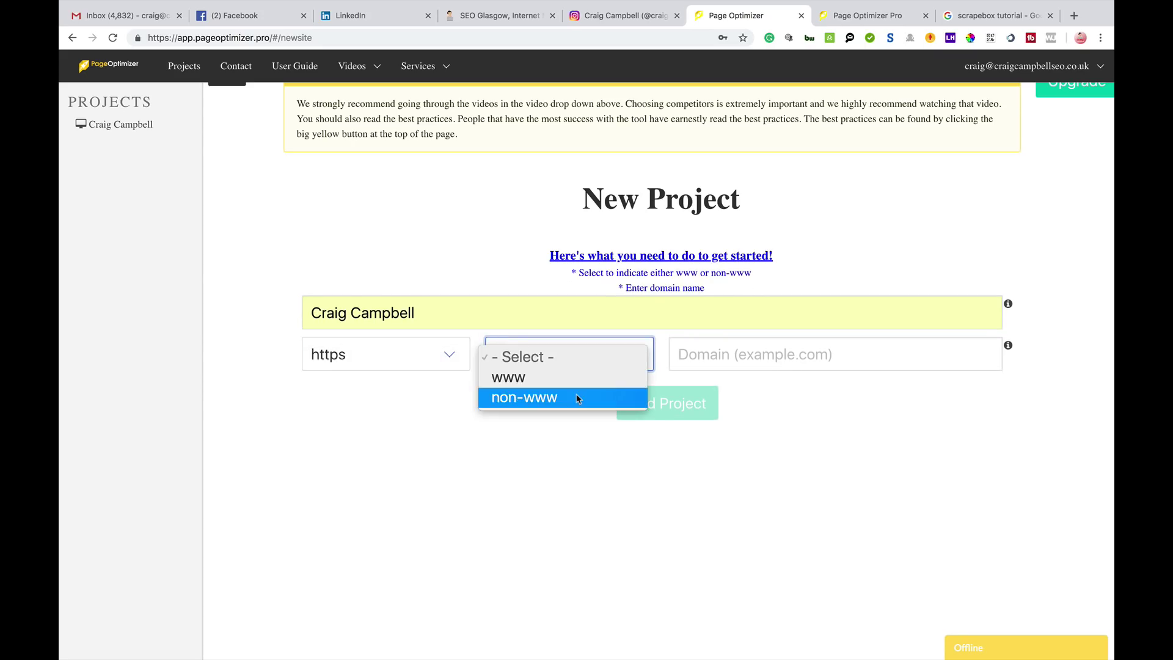
pyautogui.click(577, 380)
pyautogui.click(760, 347)
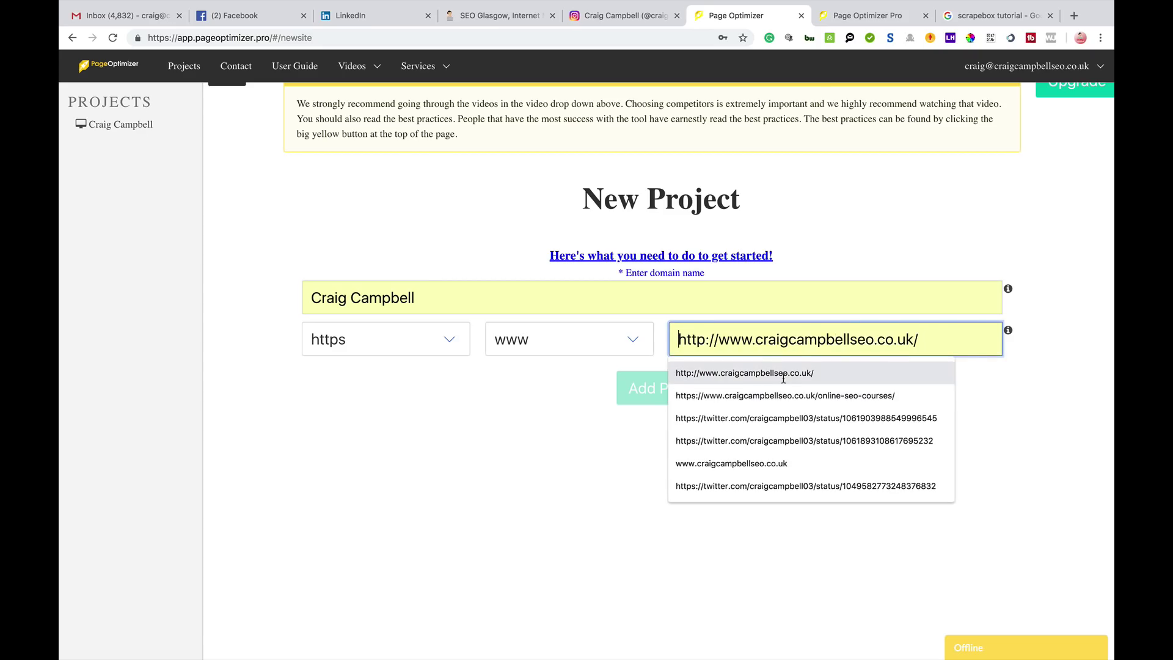
pyautogui.click(793, 396)
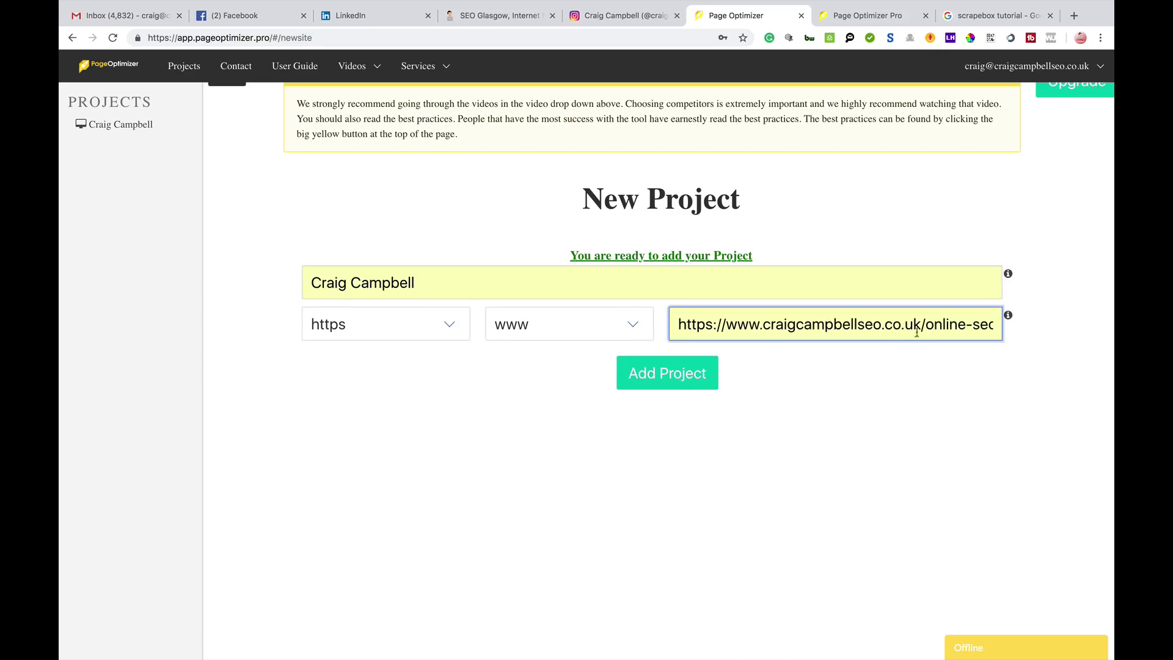
pyautogui.moveTo(920, 332); pyautogui.dragTo(1079, 331)
pyautogui.press('BackSpace')
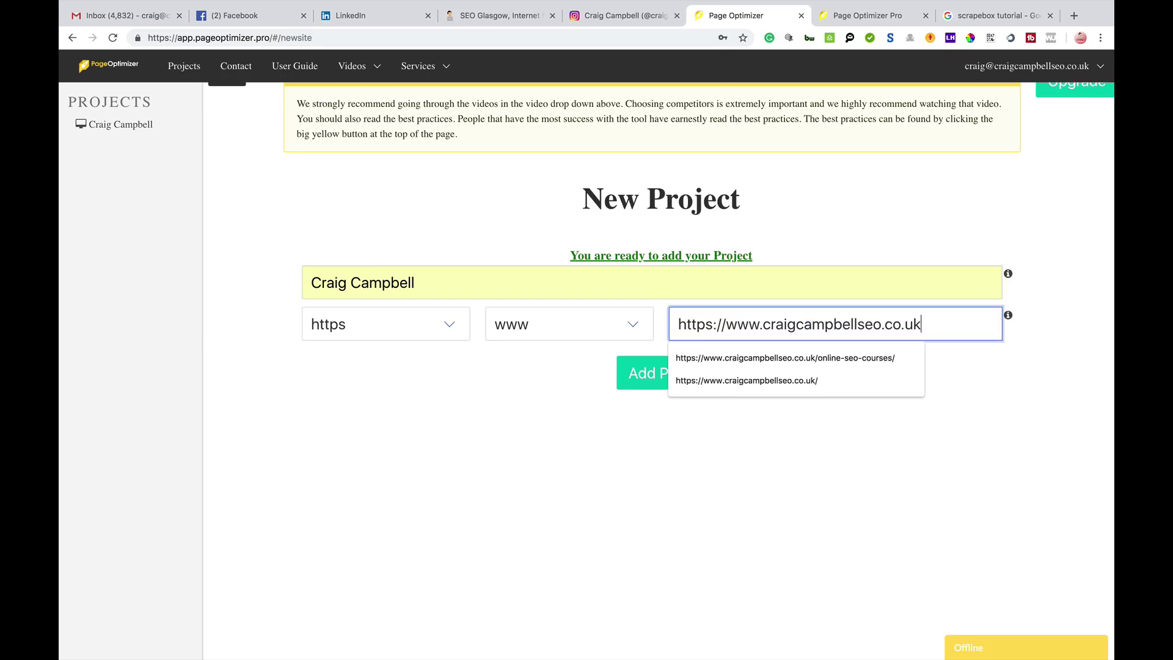
# Submit the new project and confirm running it, twice.
pyautogui.click(652, 367)
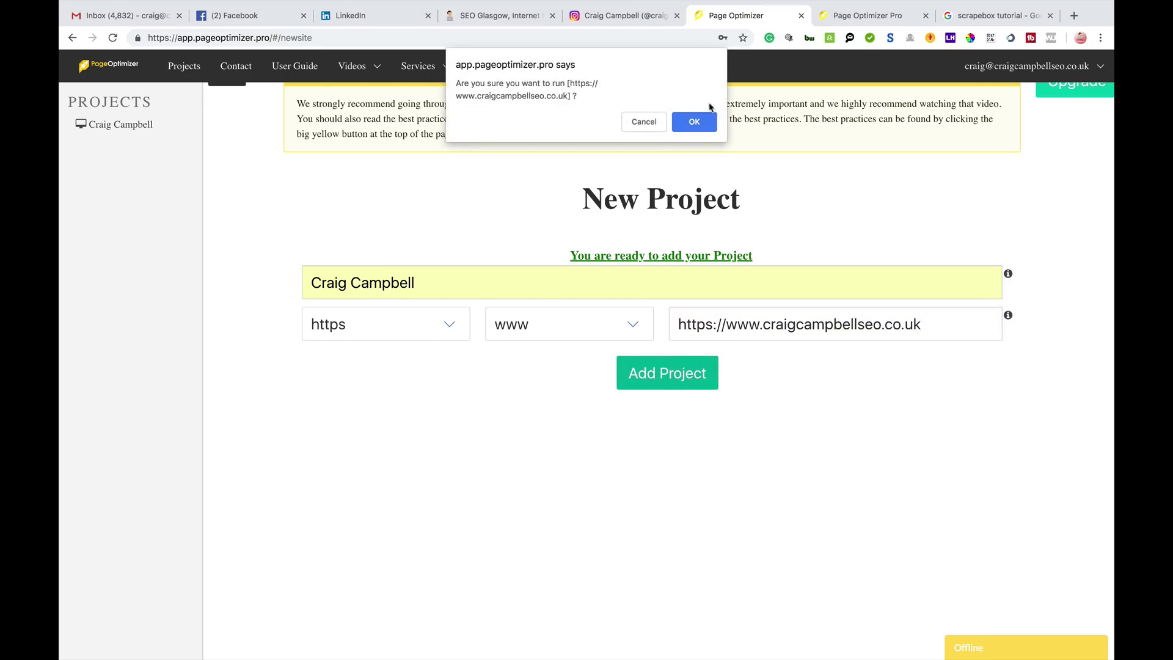
pyautogui.click(700, 121)
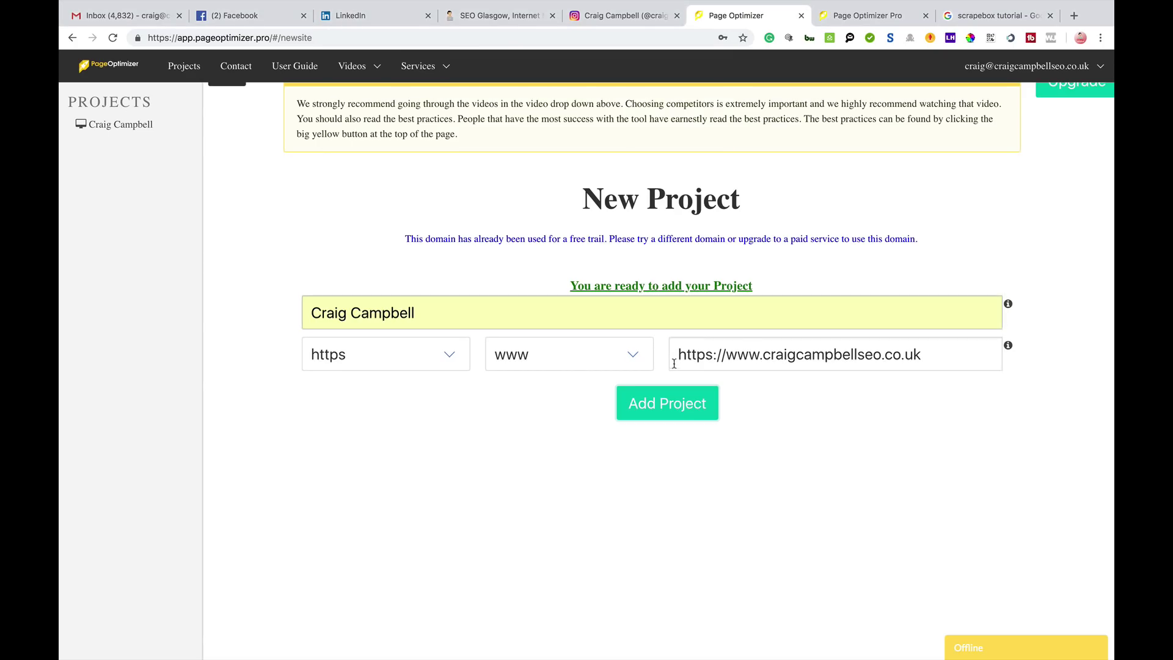
pyautogui.click(678, 408)
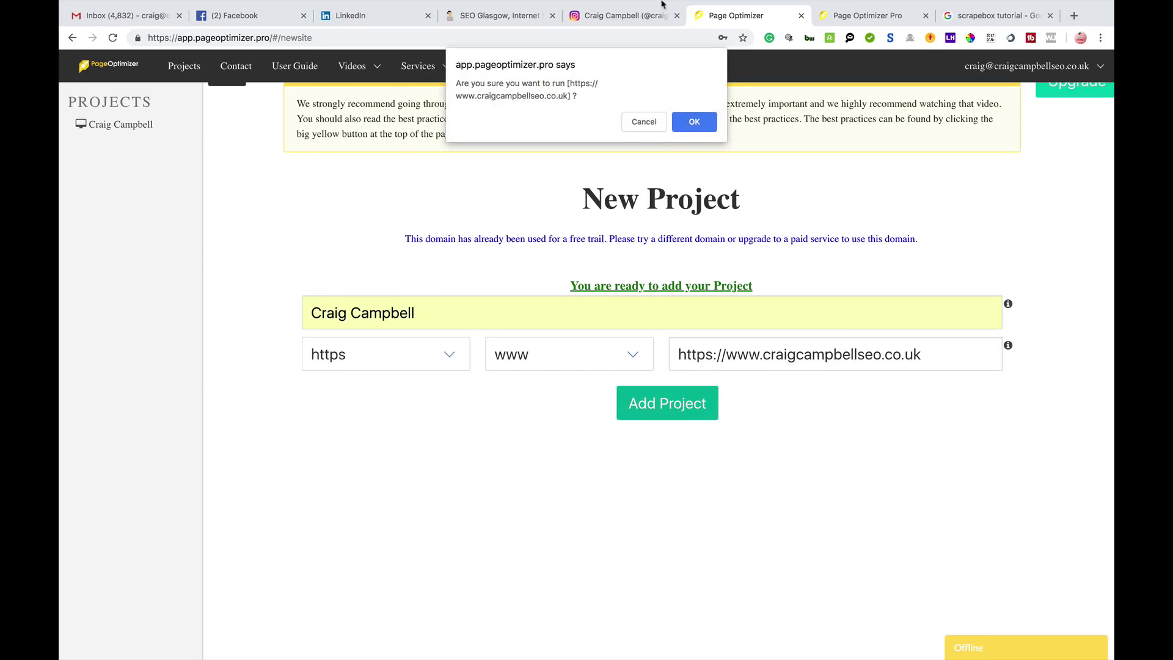
pyautogui.click(694, 125)
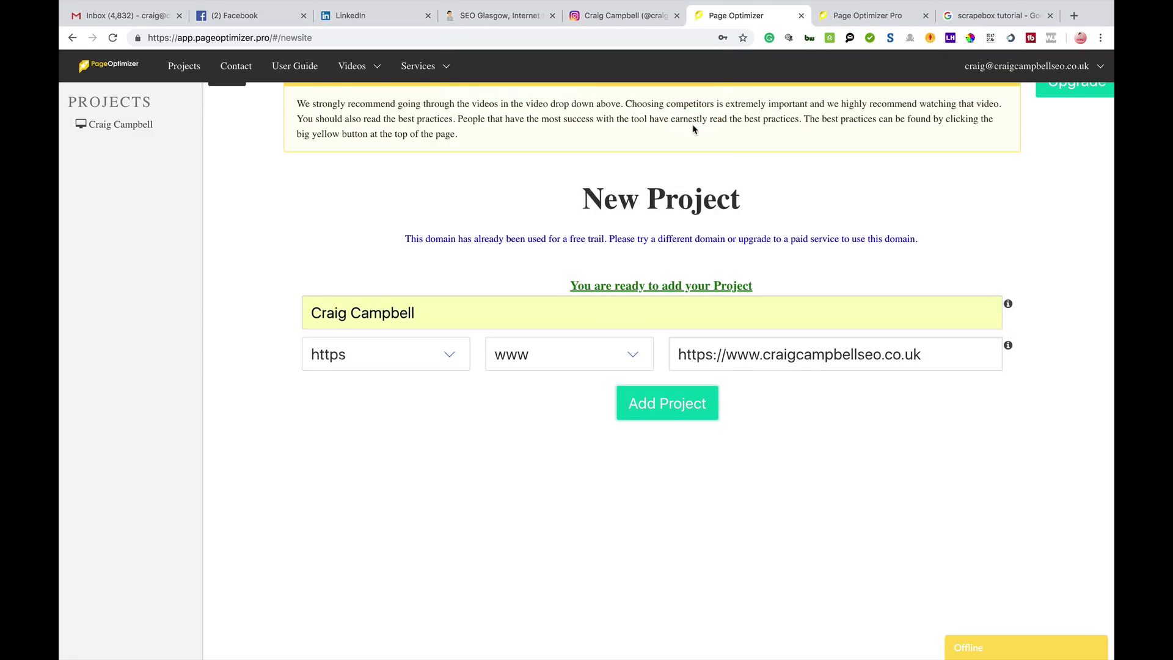
# Open the Add Project Page form and go through the page name, path and keyword fields.
pyautogui.click(140, 126)
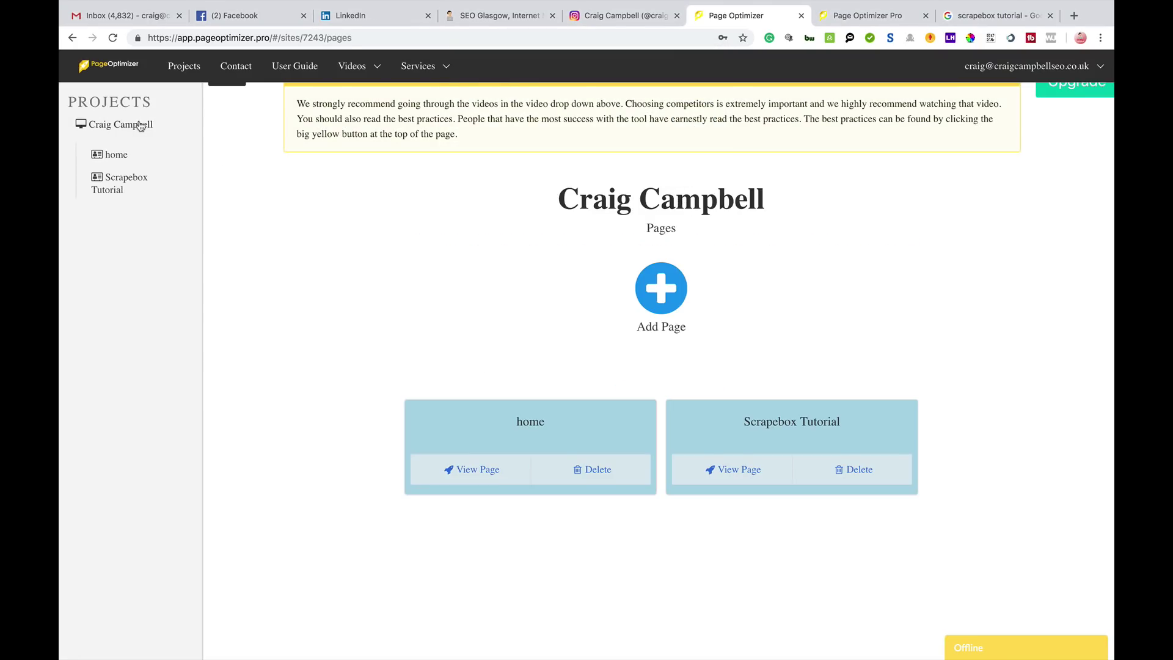
pyautogui.click(664, 292)
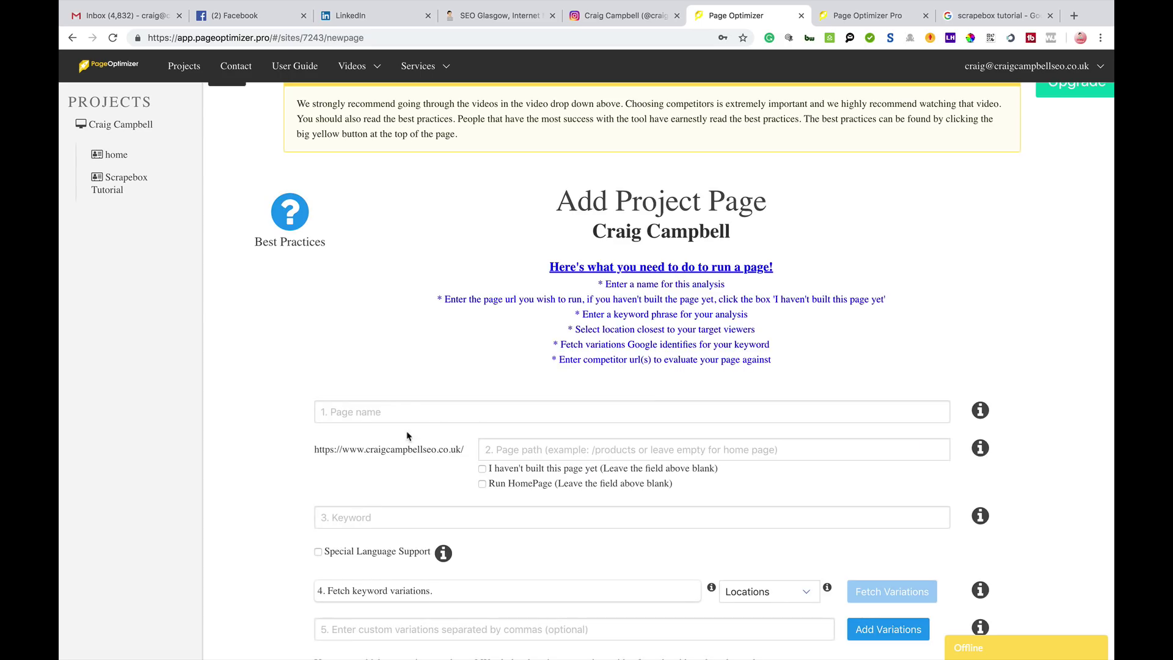
pyautogui.click(408, 410)
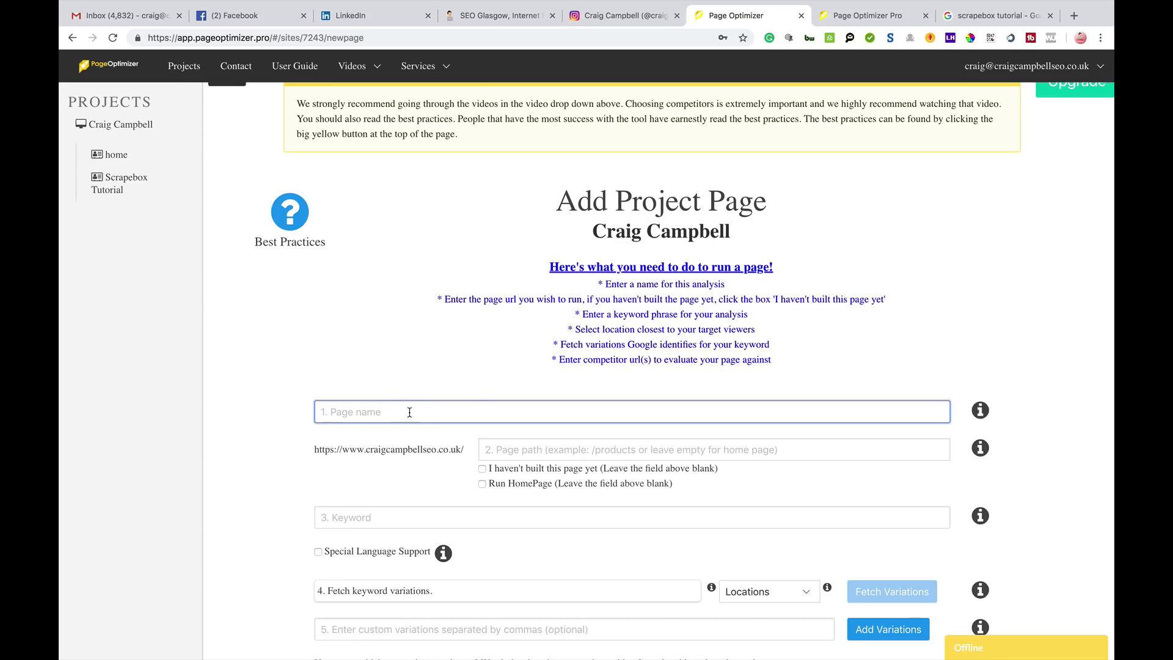
pyautogui.click(537, 445)
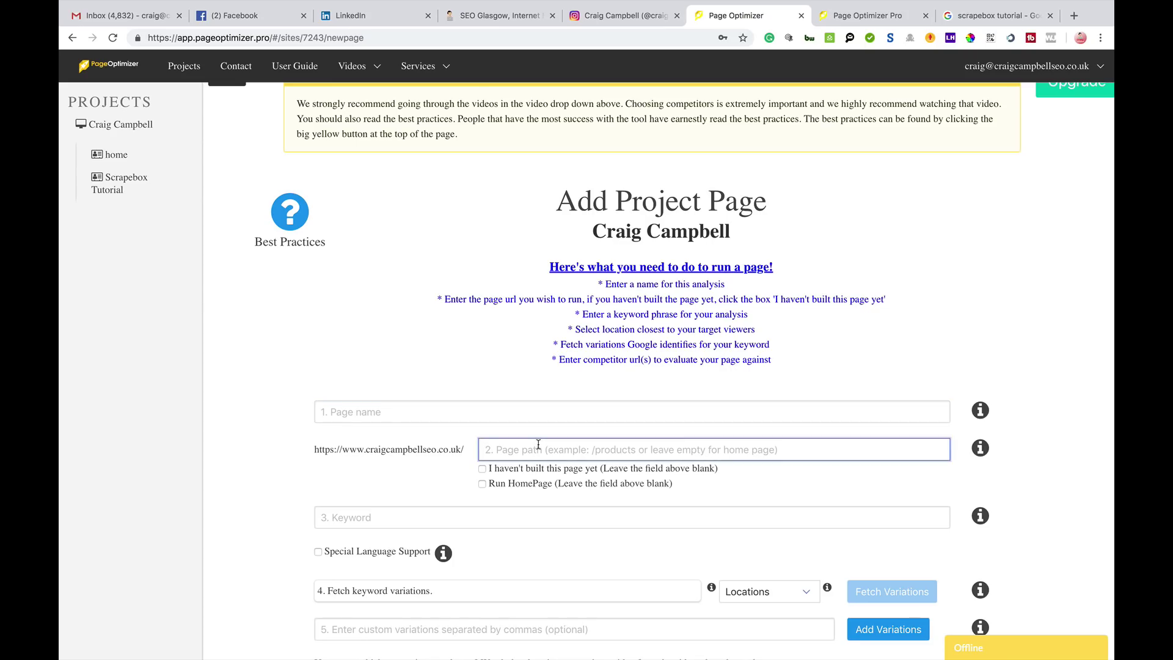
pyautogui.click(519, 520)
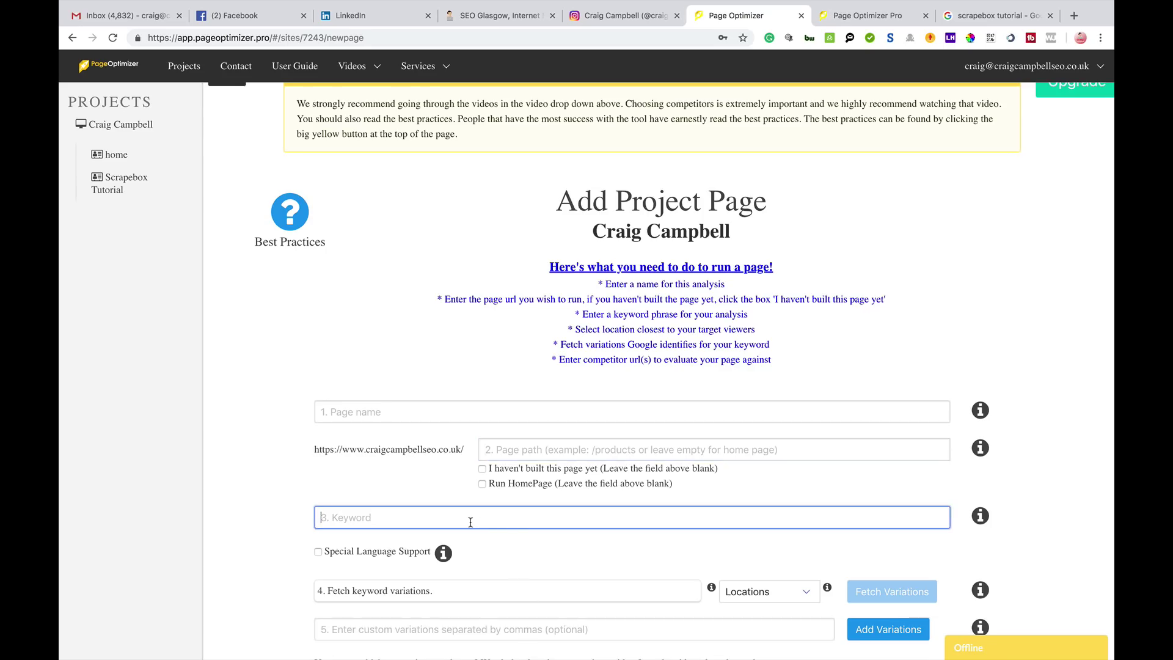
# Look over the keyword variations and target location options, then scroll through the form.
pyautogui.click(390, 590)
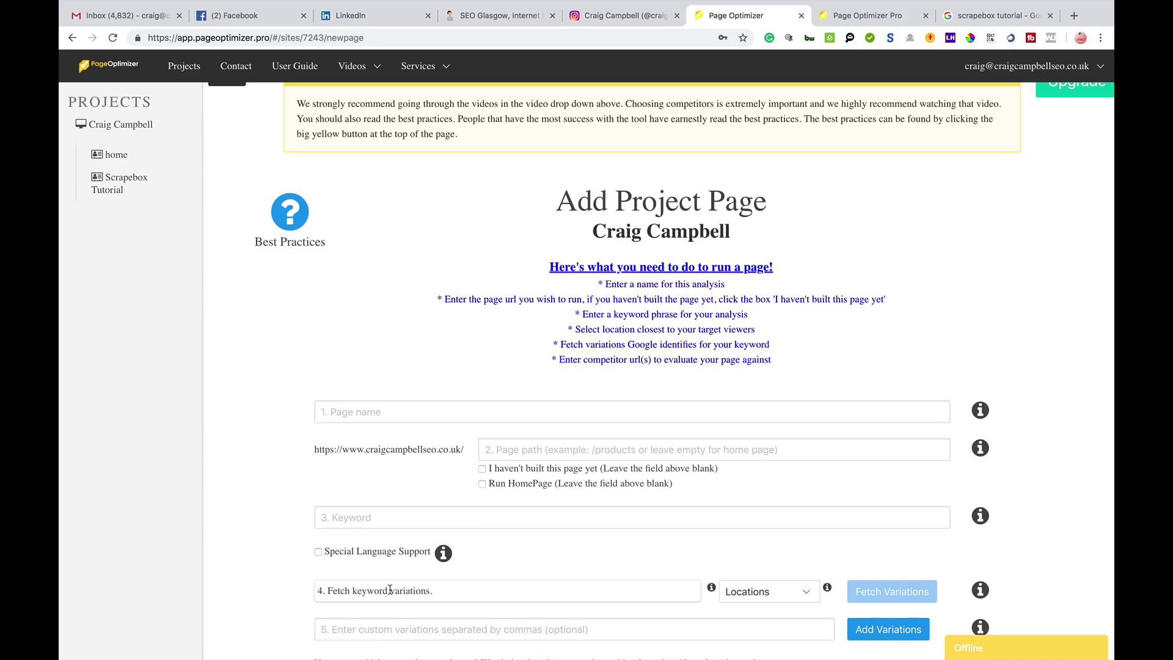
pyautogui.click(811, 587)
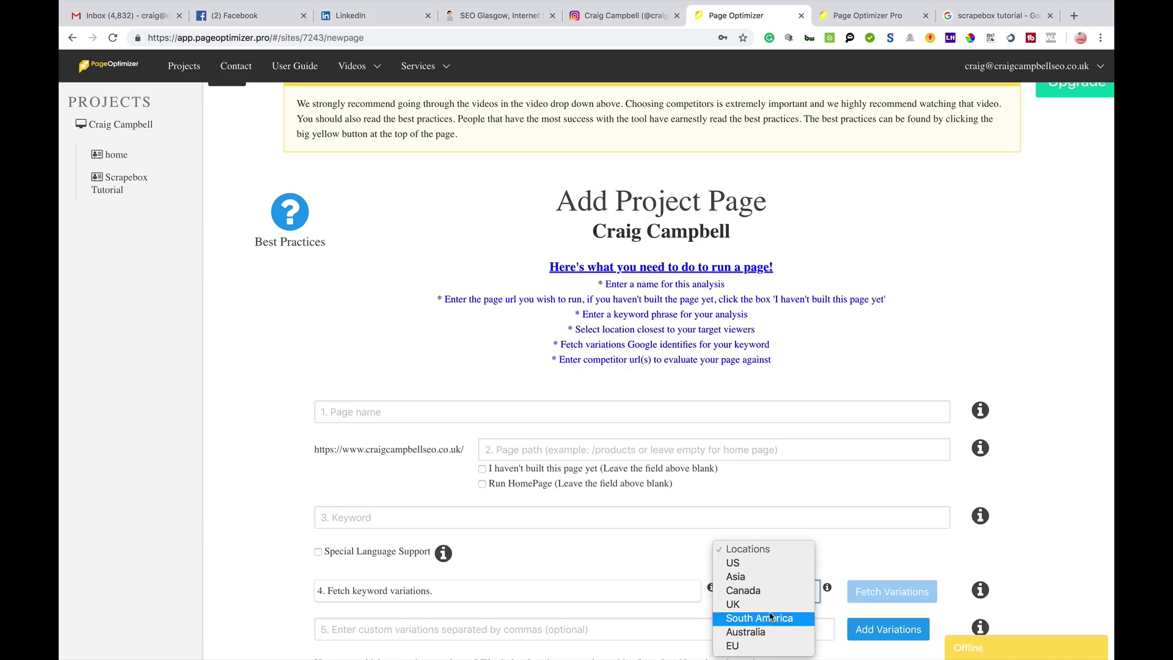
pyautogui.click(689, 587)
pyautogui.press('space')
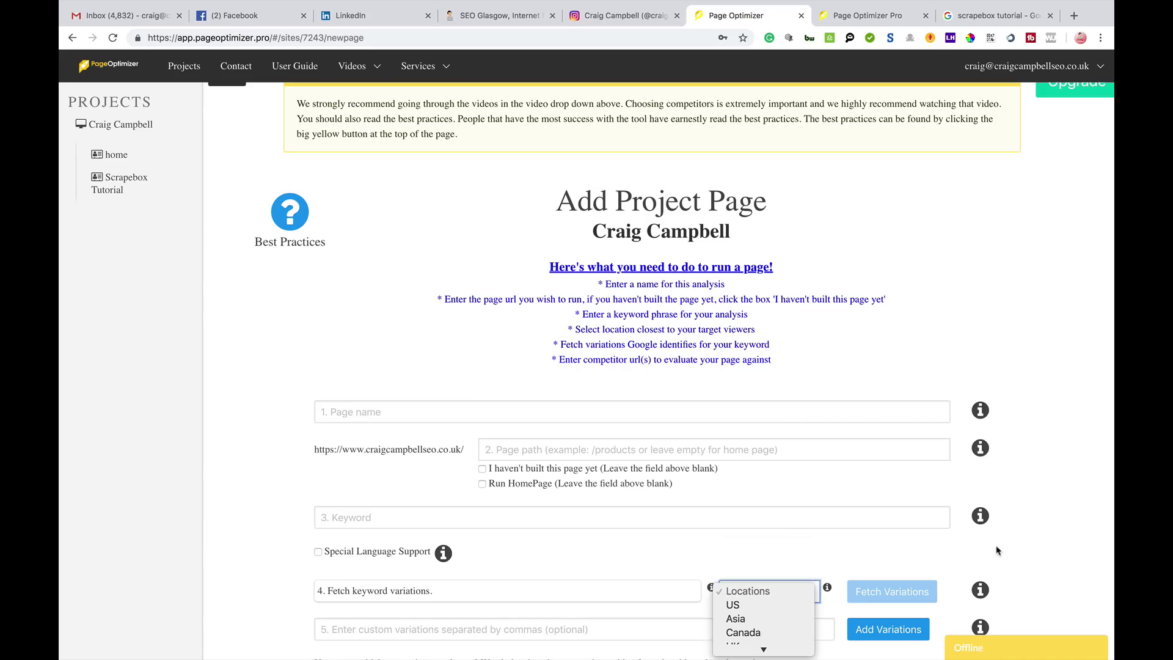
pyautogui.moveTo(997, 550); pyautogui.dragTo(964, 96)
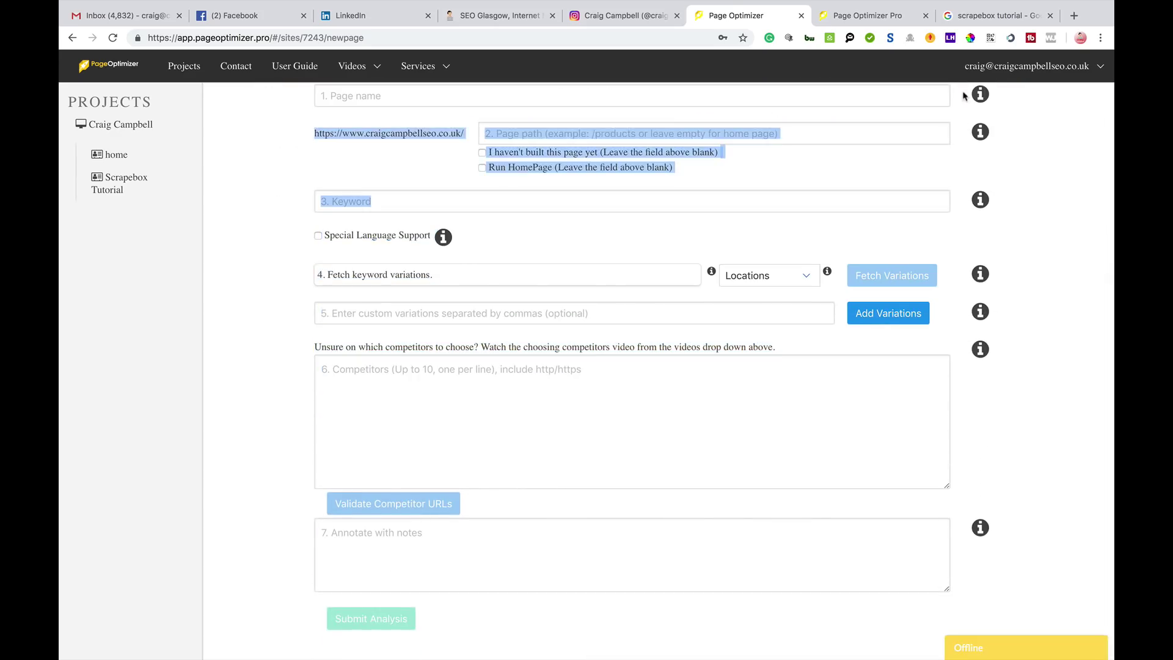
pyautogui.click(703, 415)
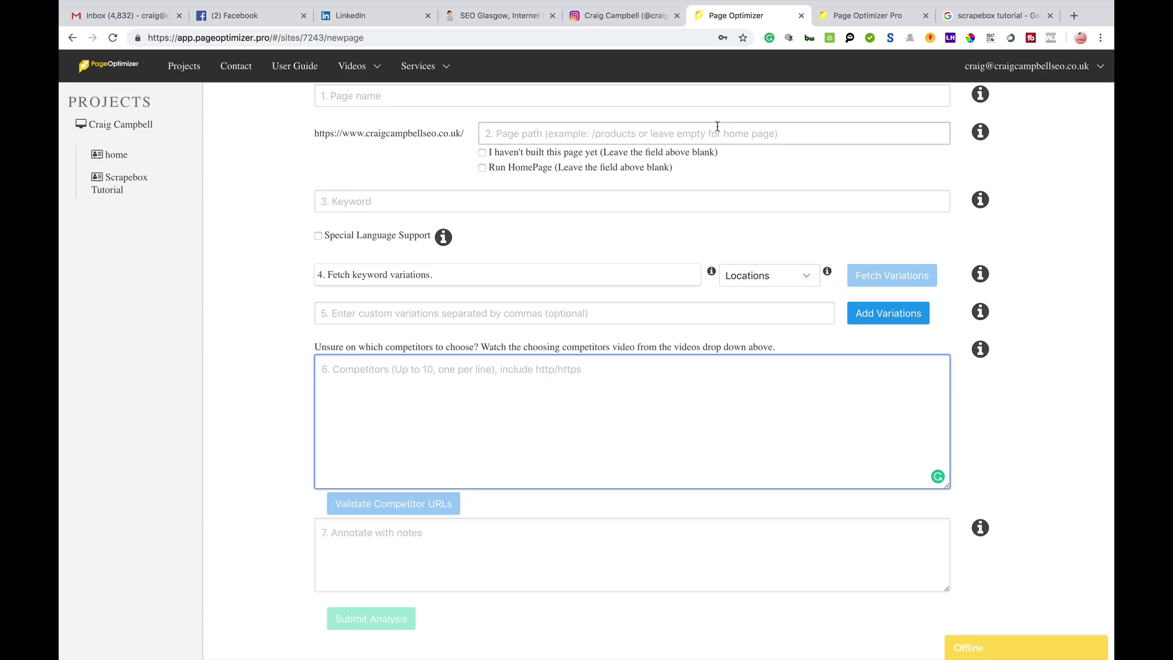
pyautogui.moveTo(806, 8)
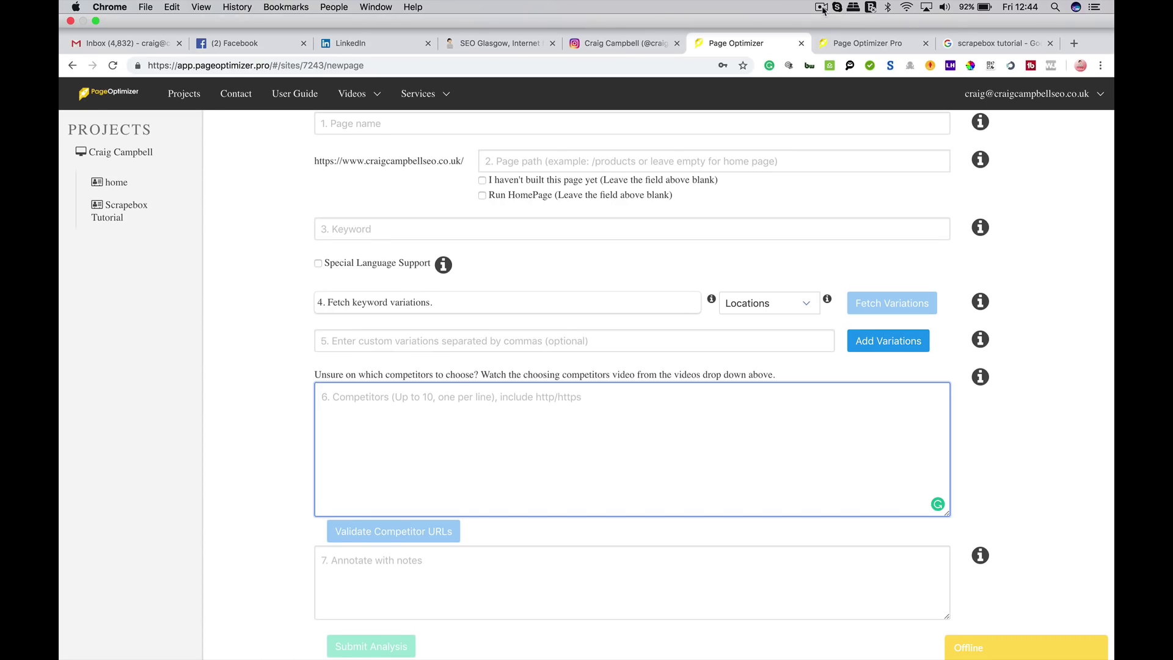